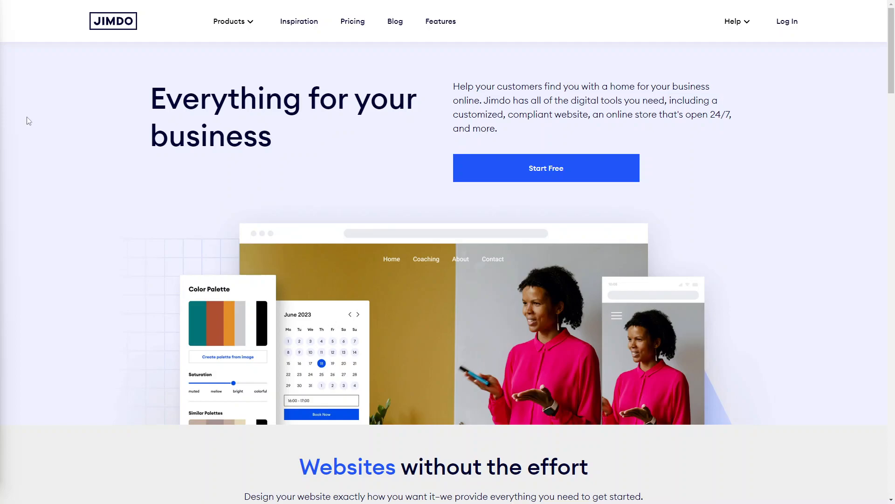
Step: Scroll through the homepage to review the features for websites and online stores
scroll(392, 176, "down", 1)
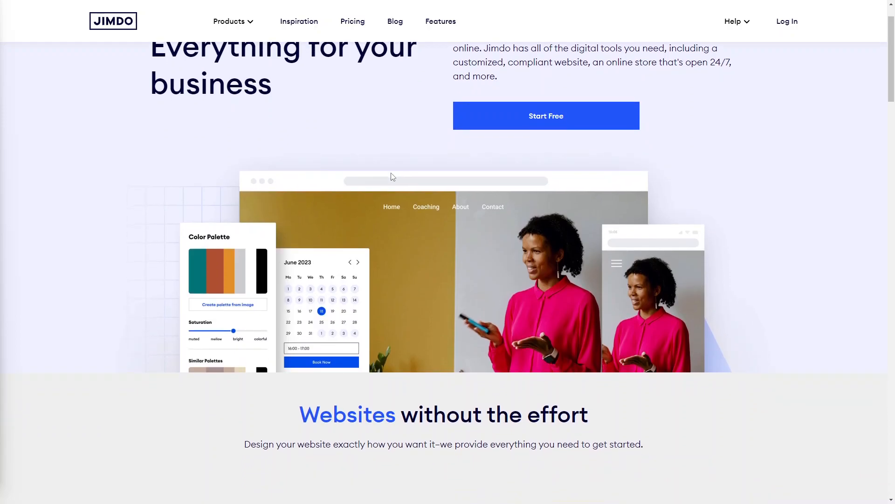
scroll(392, 176, "down", 1)
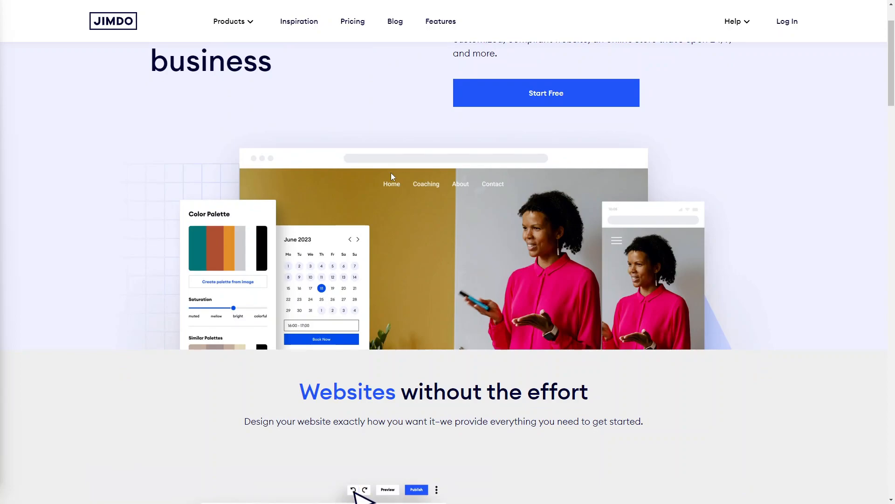
scroll(391, 173, "down", 1)
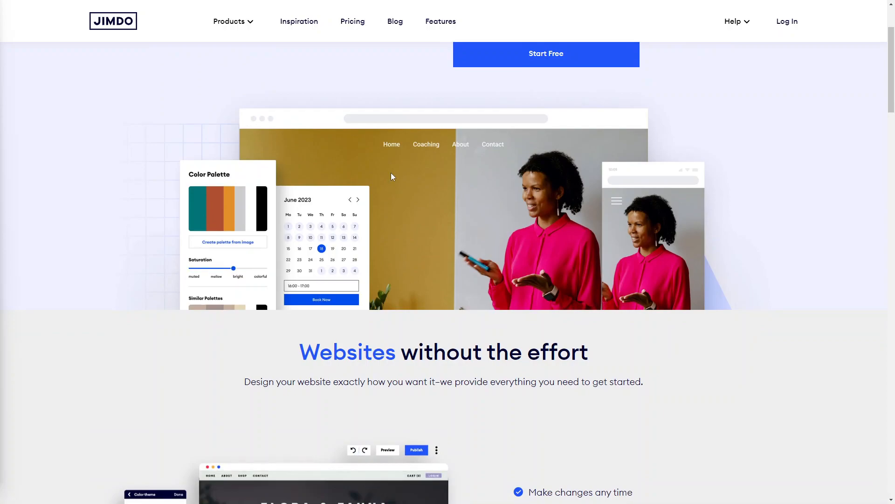
scroll(391, 173, "down", 1)
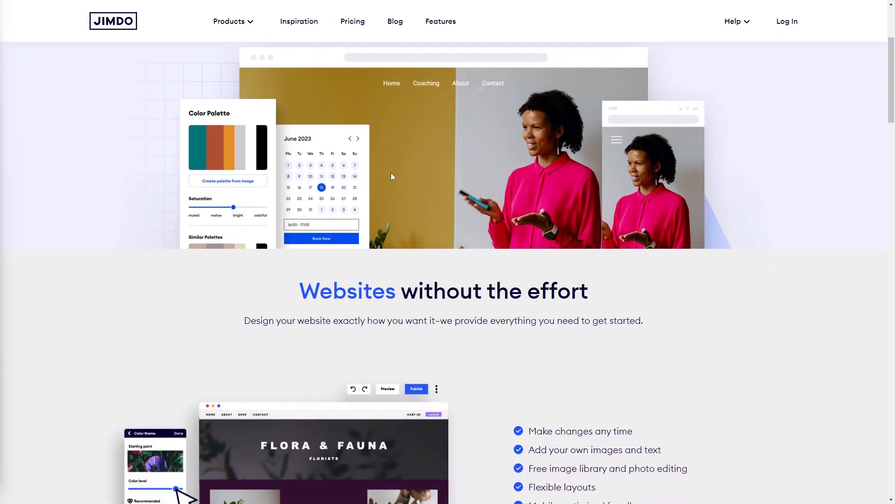
scroll(391, 173, "down", 1)
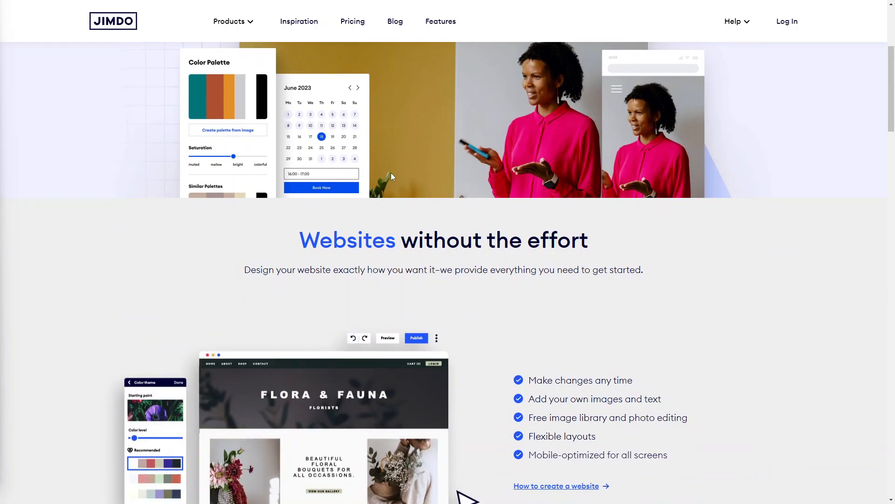
scroll(390, 173, "down", 1)
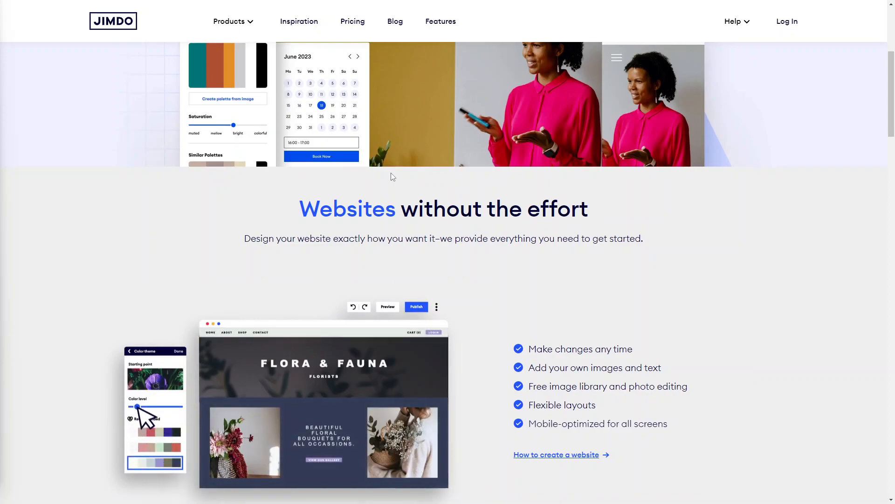
scroll(391, 177, "down", 2)
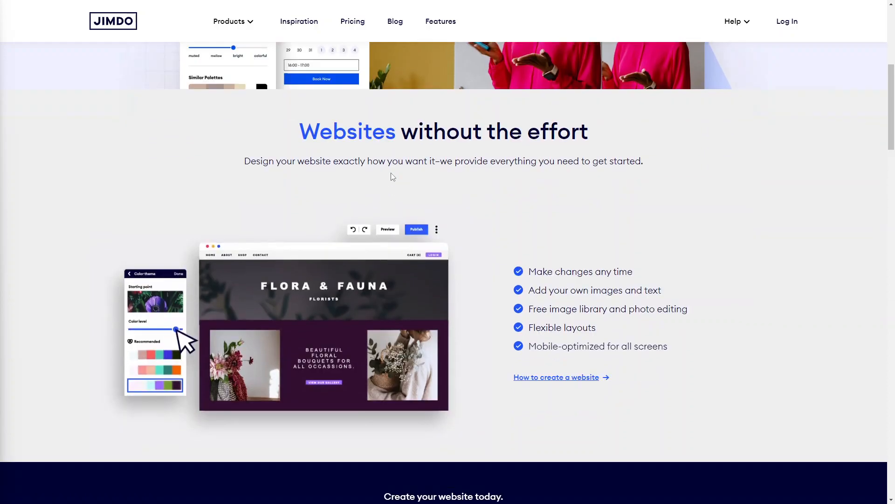
scroll(391, 177, "down", 2)
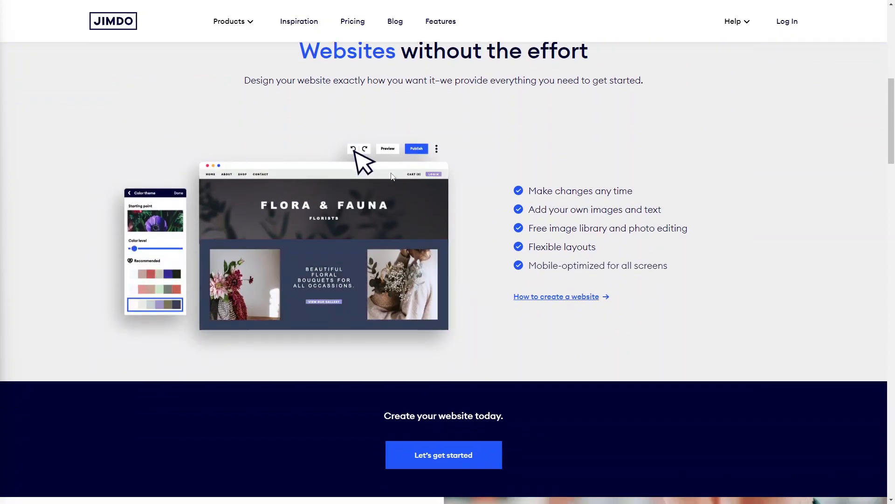
scroll(391, 175, "down", 1)
scroll(390, 176, "down", 2)
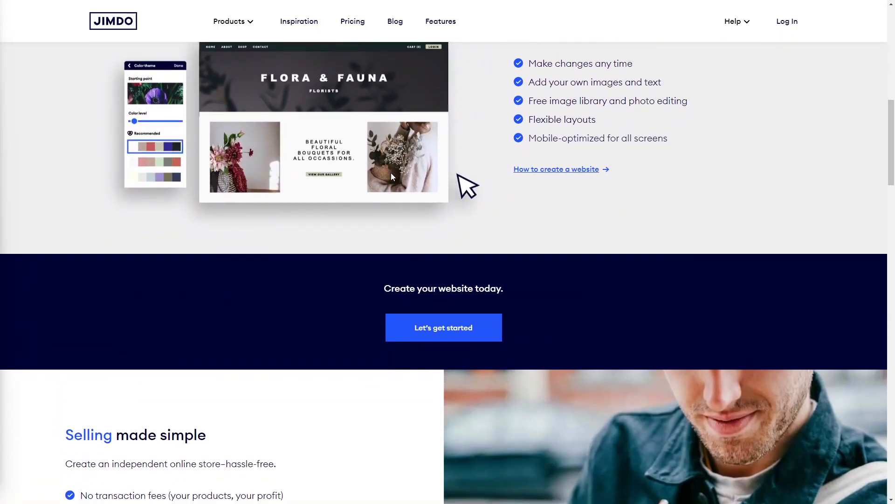
scroll(392, 176, "down", 2)
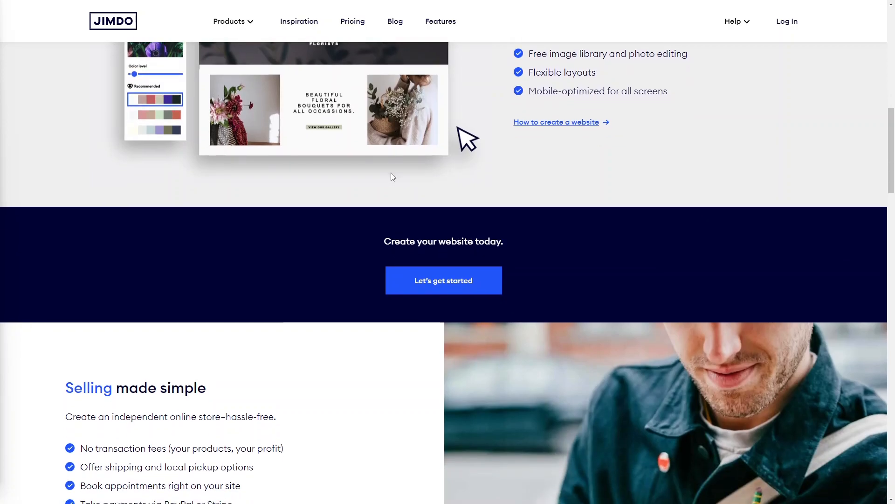
scroll(392, 176, "down", 1)
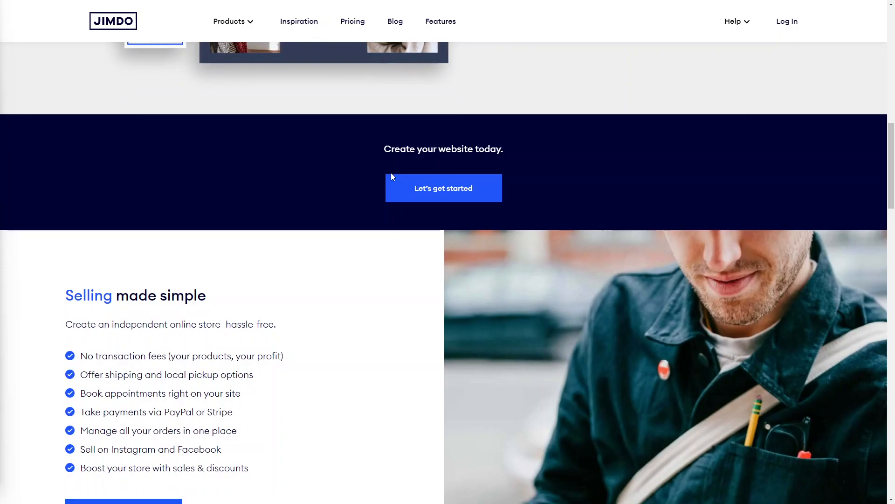
scroll(391, 174, "down", 1)
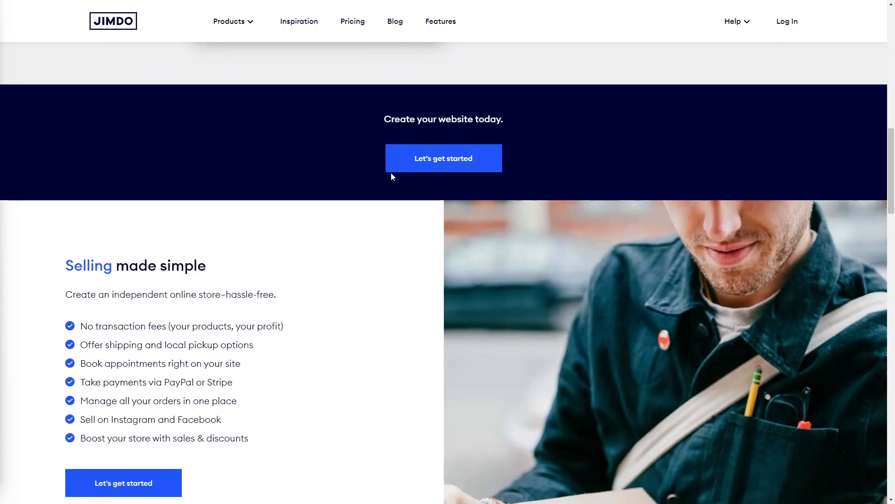
scroll(390, 172, "down", 3)
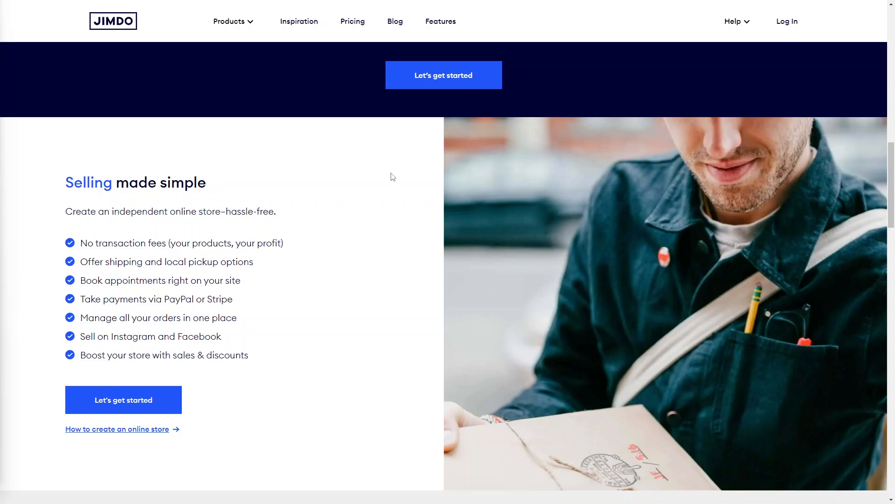
scroll(393, 176, "down", 1)
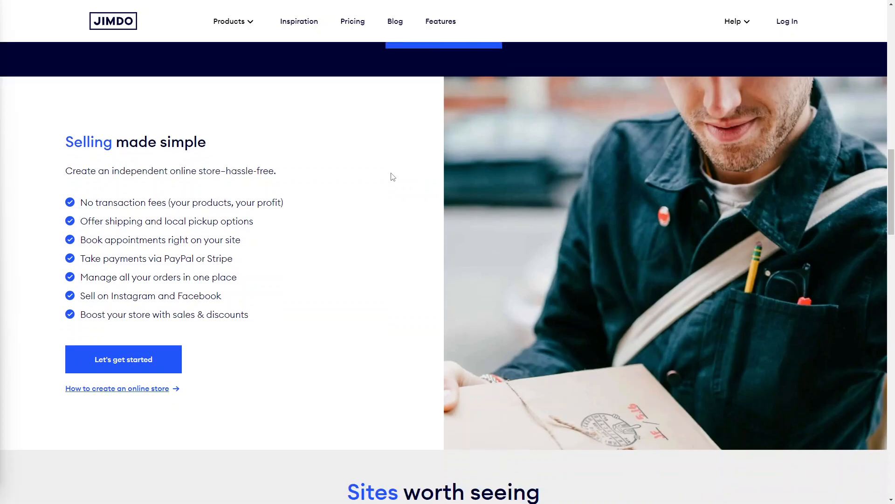
scroll(393, 177, "down", 1)
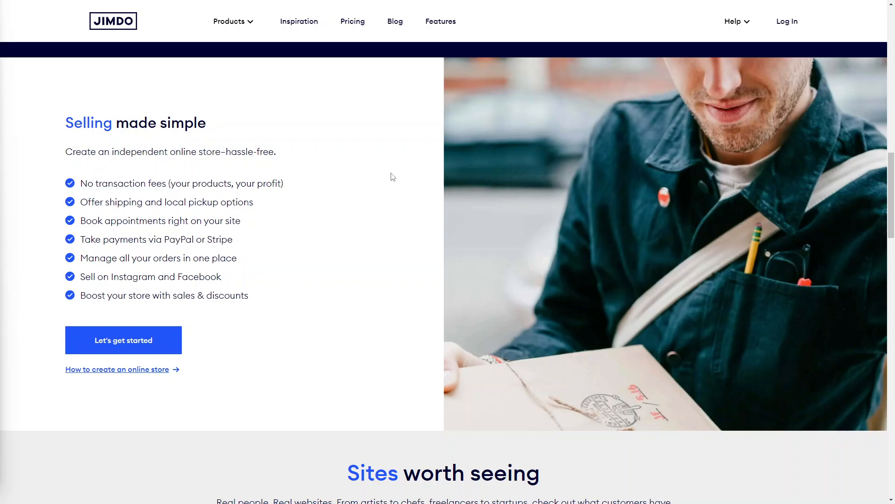
scroll(393, 177, "down", 1)
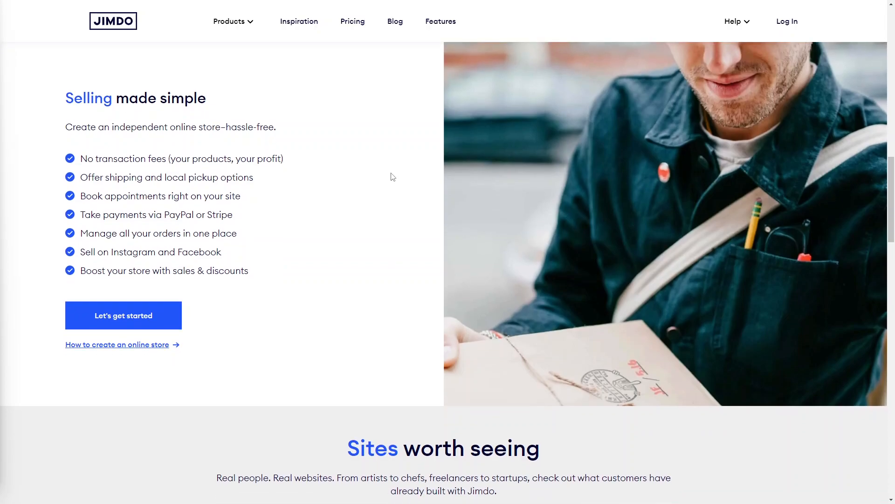
scroll(392, 176, "down", 2)
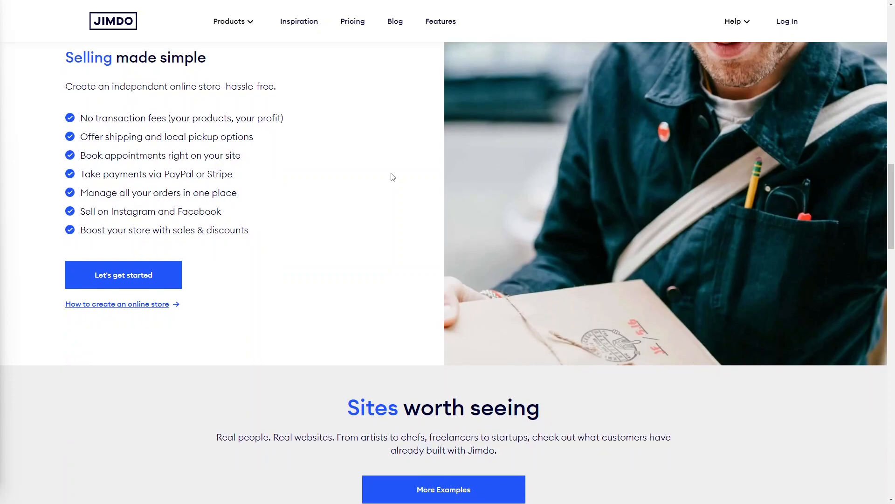
scroll(393, 177, "down", 1)
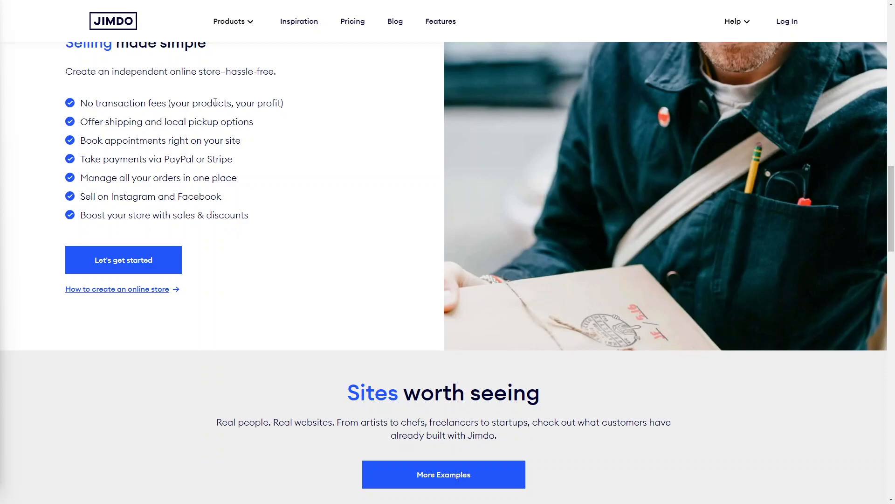
scroll(379, 174, "up", 10)
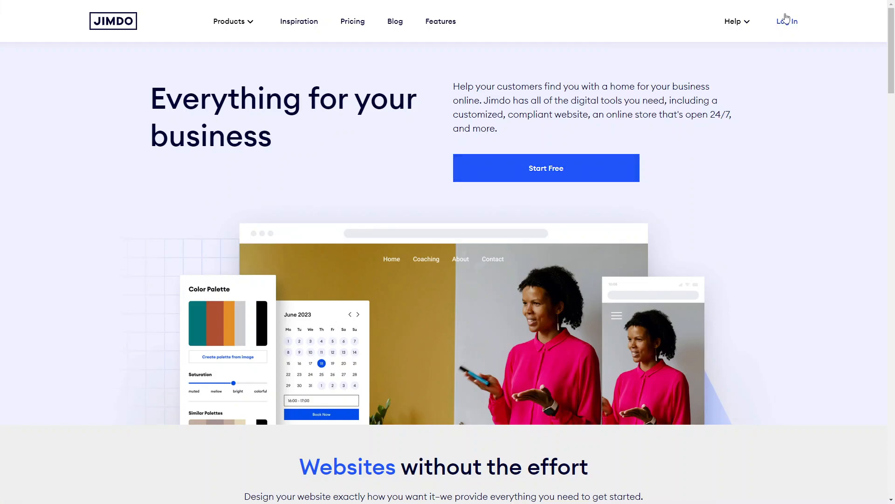
Step: Start creating a website and choose the no-coding-required website option
scroll(558, 292, "down", 12)
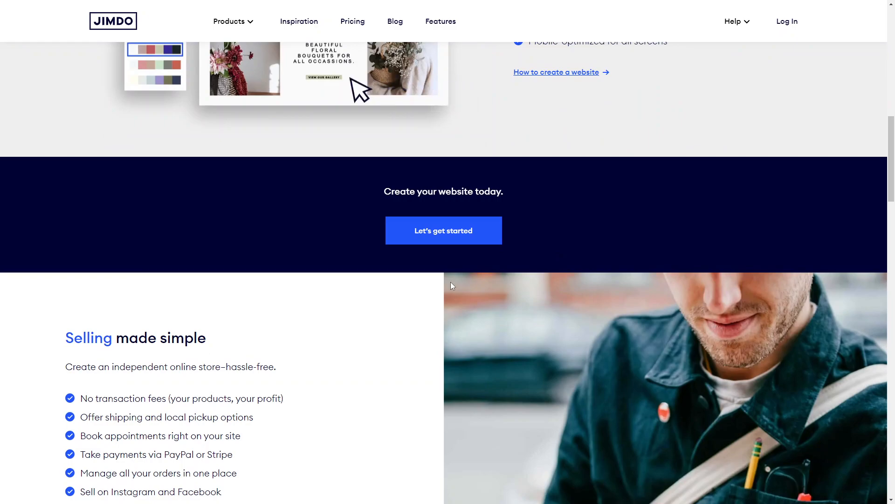
left_click(453, 228)
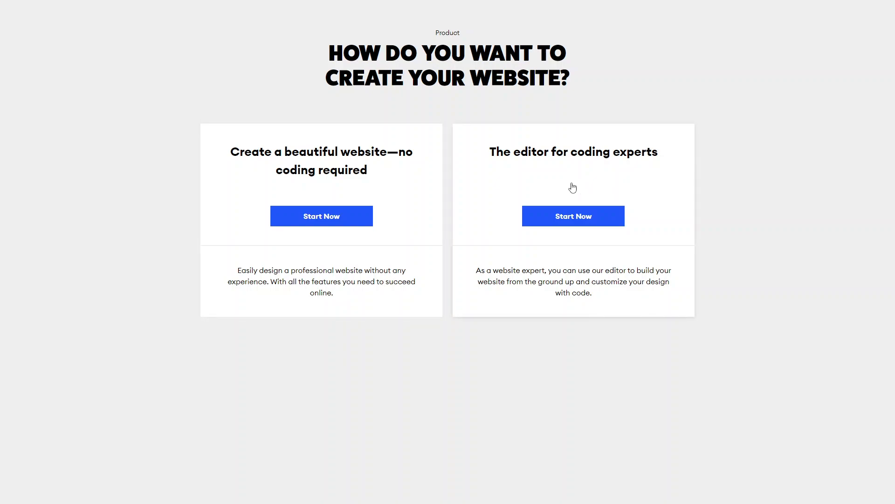
left_click(334, 215)
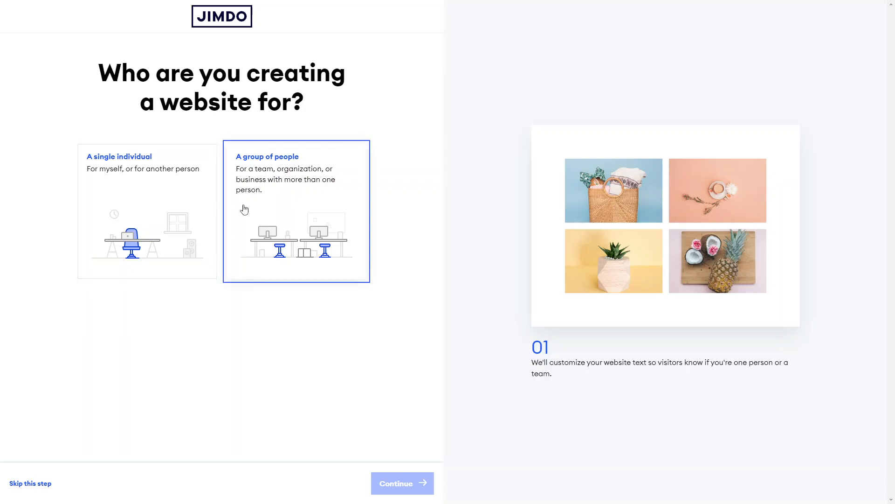
Step: Choose that the website is for a single individual and continue
left_click(186, 242)
left_click(407, 485)
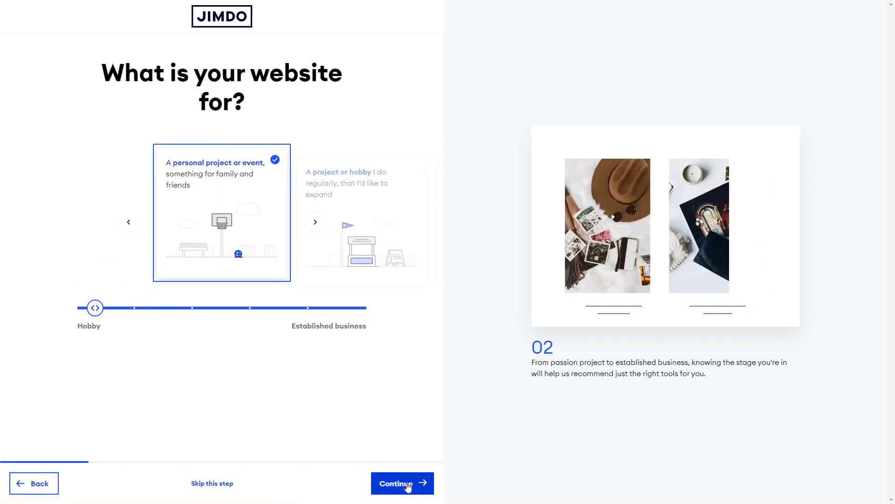
Step: Set the website purpose slider to a new business or professional project and continue
left_click_drag(113, 312, 266, 337)
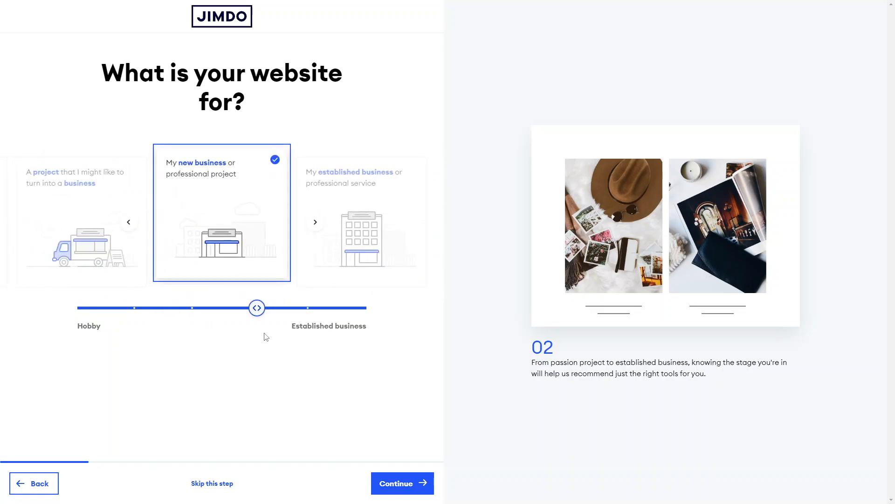
left_click(394, 482)
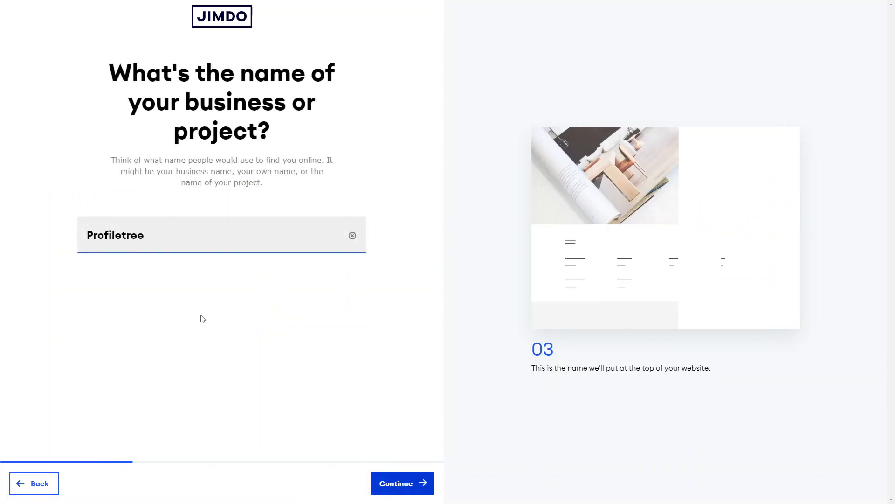
Step: Replace the business or project name with Healthy Minds and continue
double_click(122, 239)
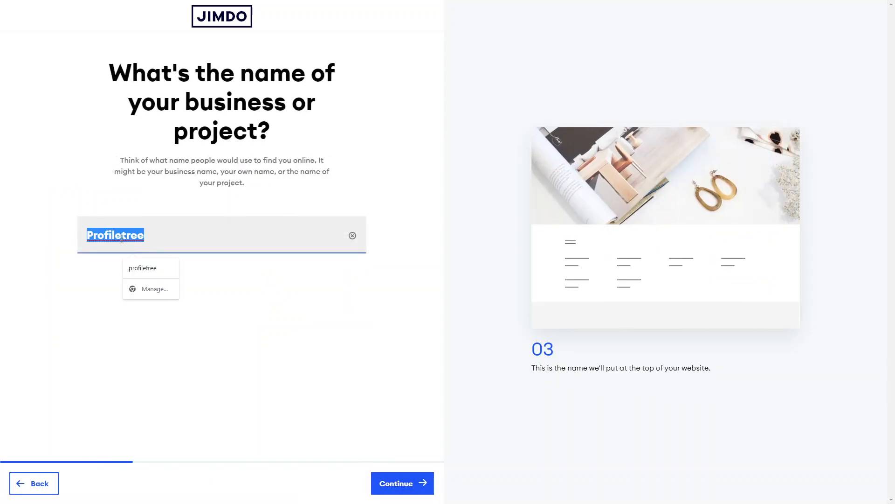
type("Healthy Mind")
key("BackSpace")
key("BackSpace")
type("ds")
key("BackSpace")
key("BackSpace")
type("nds")
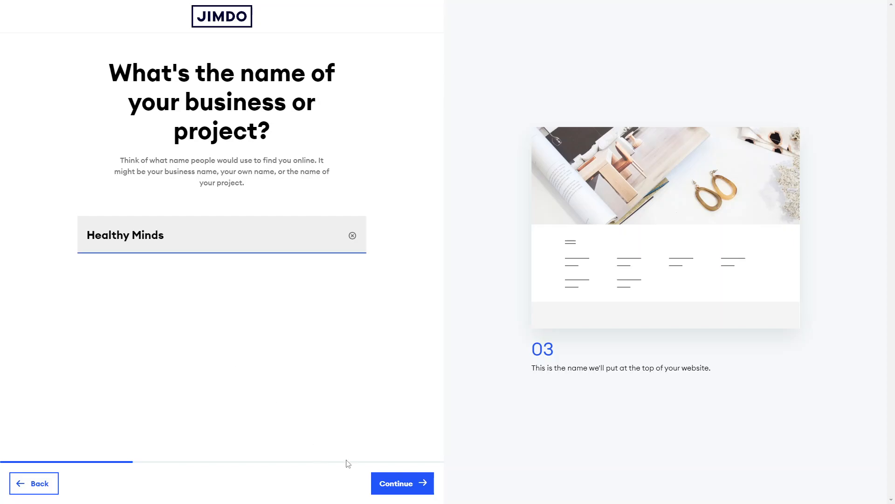
left_click(386, 483)
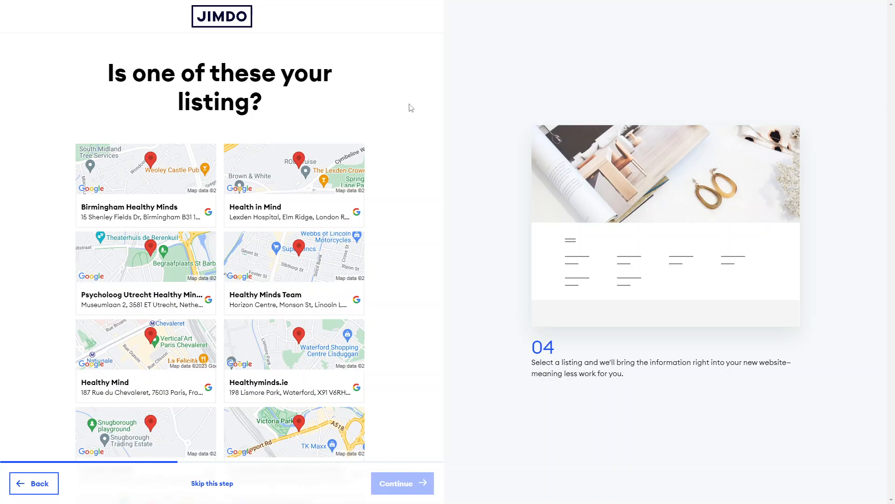
Step: Skip the suggested business listings by choosing that your profile is not shown, then continue
scroll(330, 269, "down", 7)
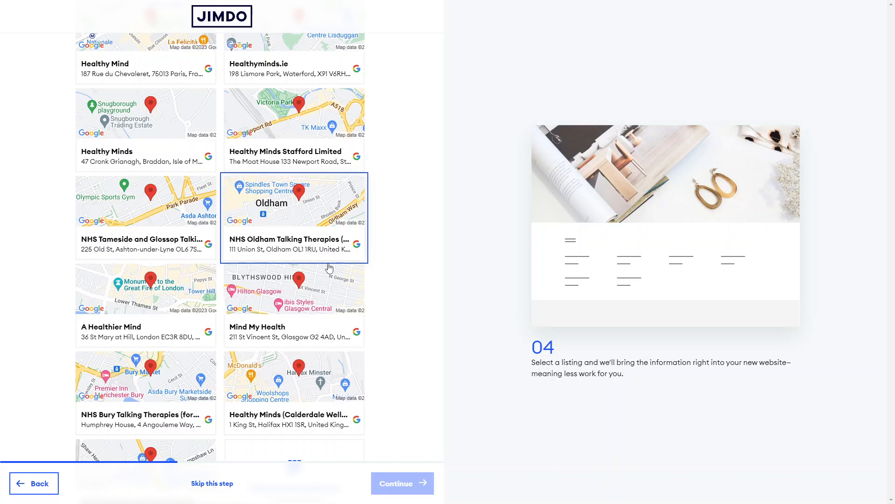
scroll(329, 268, "down", 2)
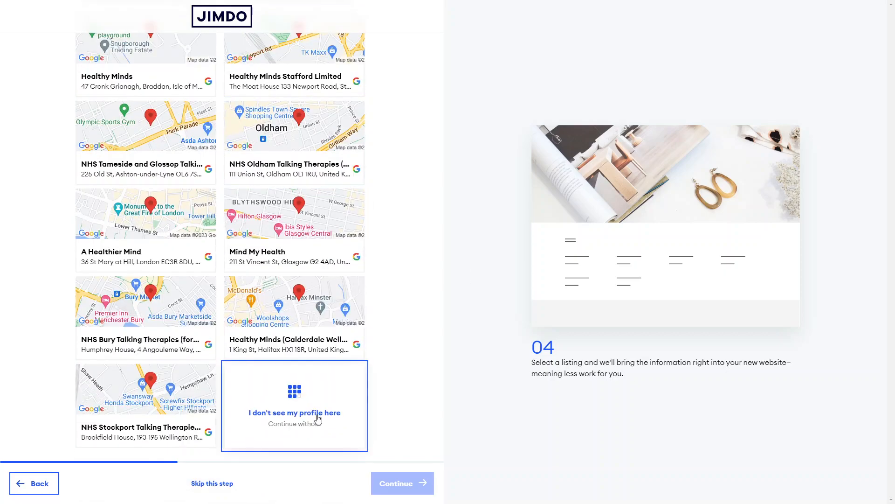
scroll(290, 209, "up", 9)
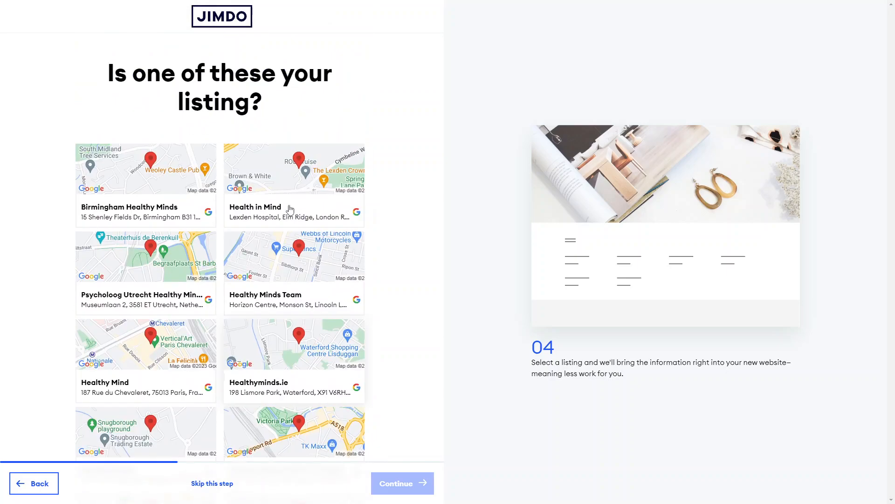
scroll(290, 209, "down", 9)
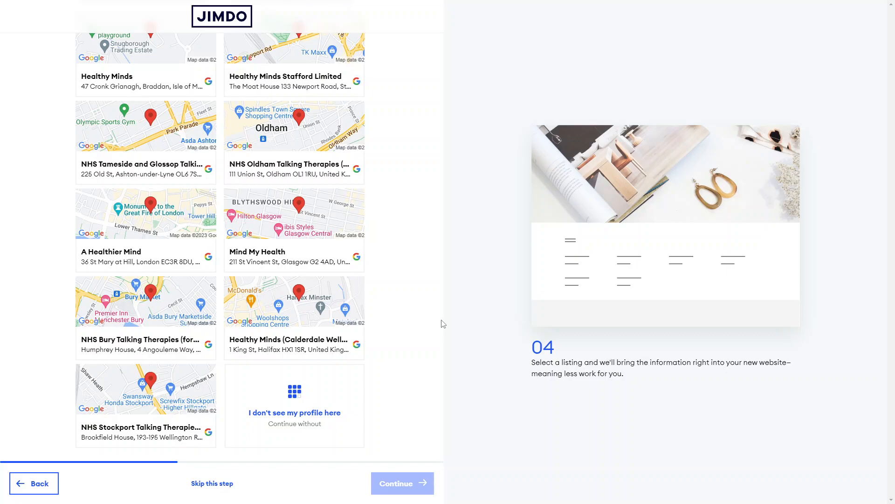
left_click(296, 420)
left_click(414, 492)
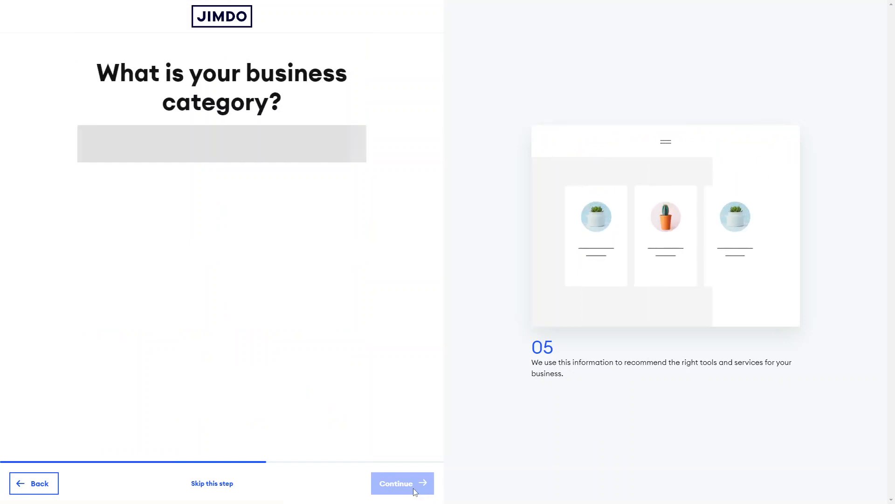
Step: Search for blog as the business category
left_click(251, 144)
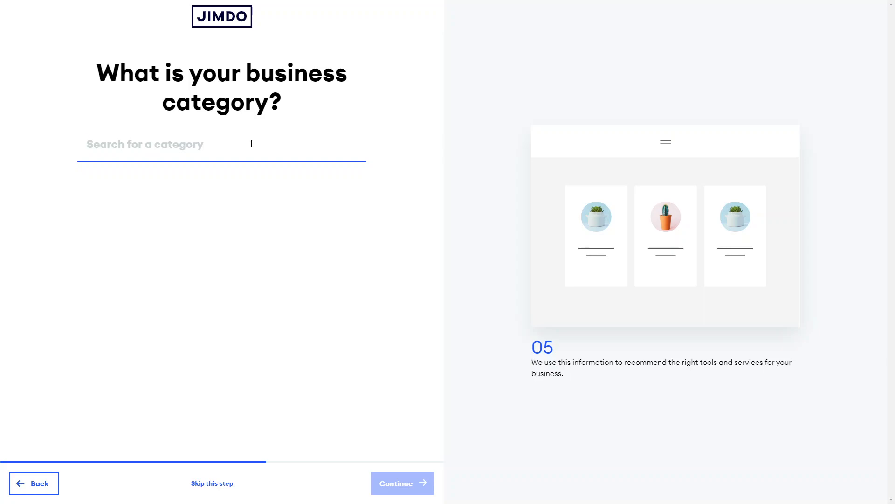
type("blog")
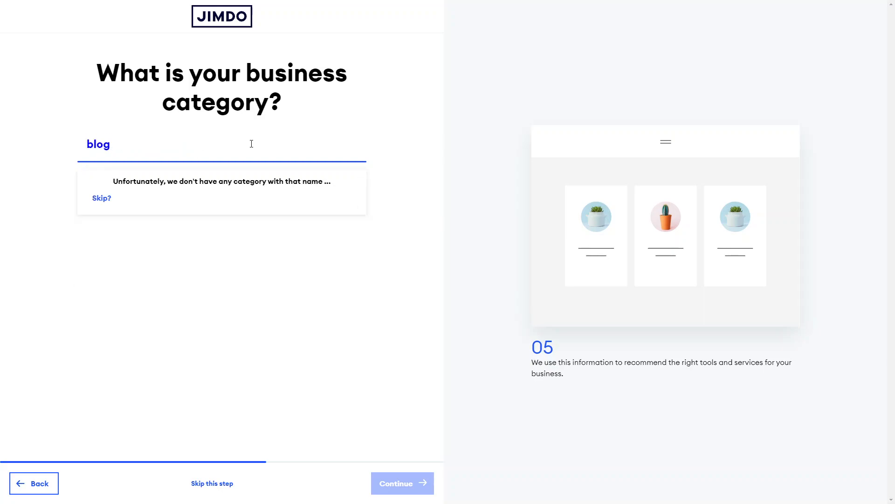
Step: Shorten the category search to b and pick a suggested business category from the list
key("BackSpace")
key("BackSpace")
key("BackSpace")
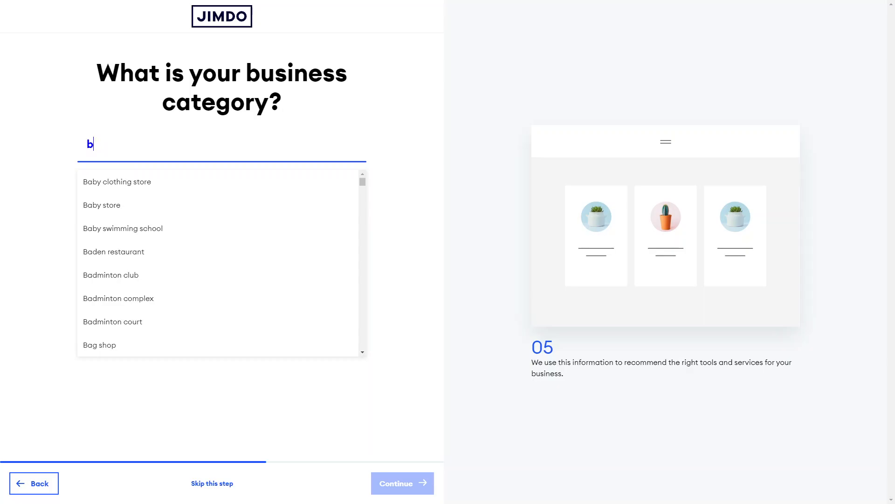
left_click(102, 325)
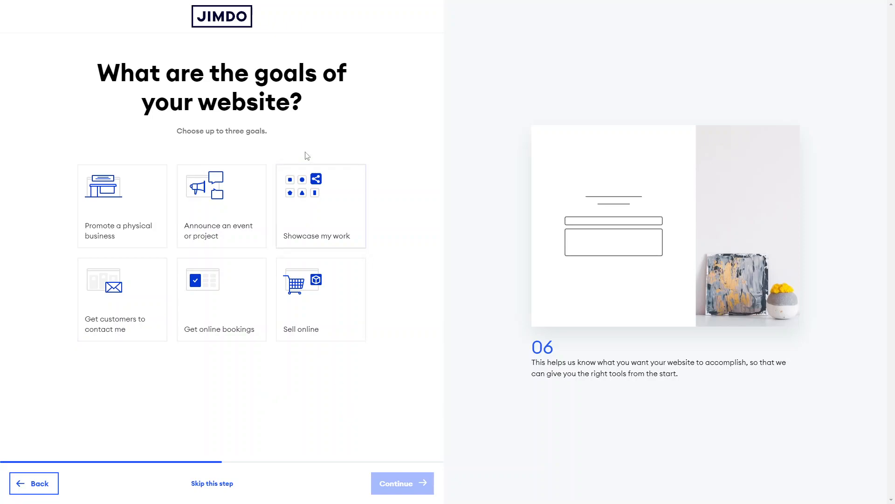
Step: Select Promote a physical business and Get customers to contact me as website goals, then continue
left_click(152, 198)
left_click(129, 342)
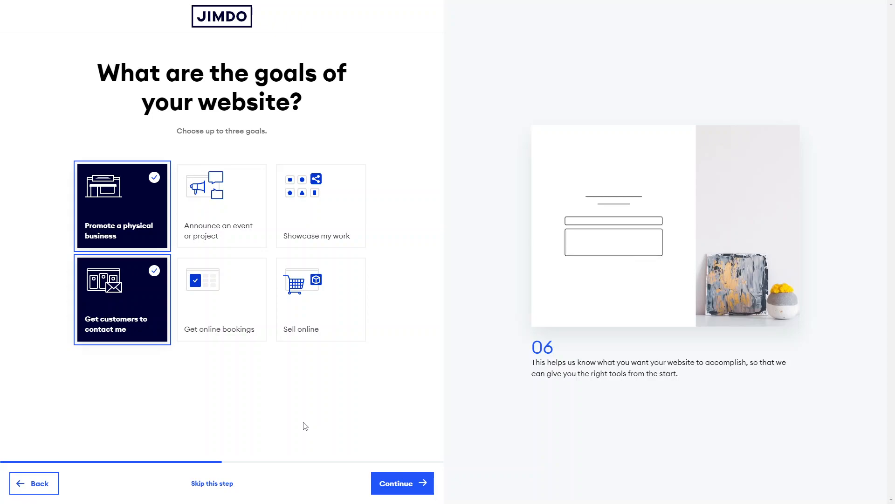
left_click(400, 492)
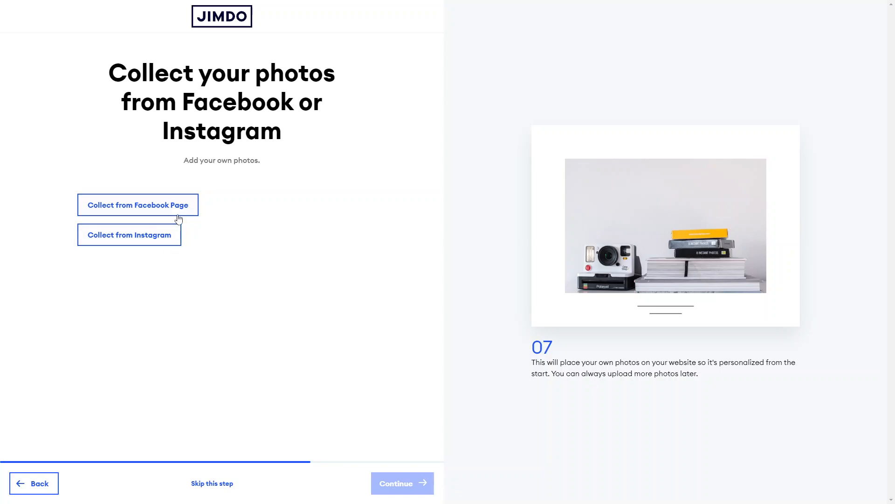
Step: Skip collecting photos from Facebook or Instagram, then choose Therapy as the website topic and continue
left_click(213, 483)
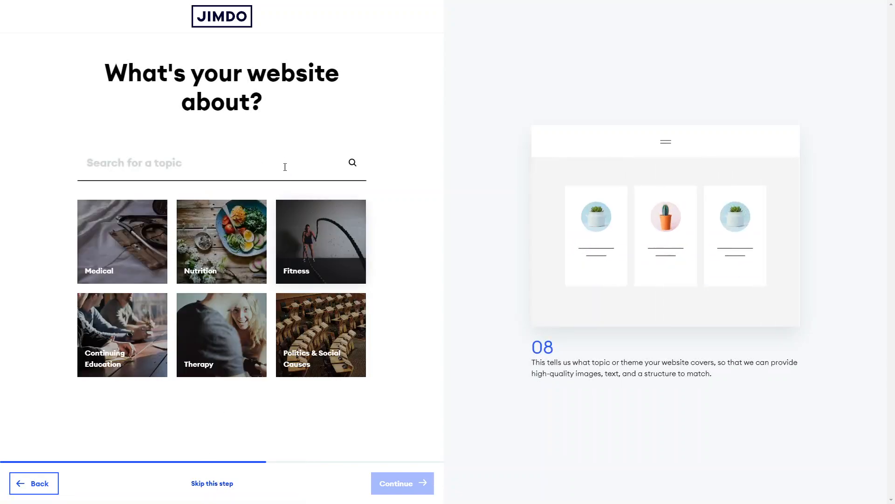
left_click(234, 178)
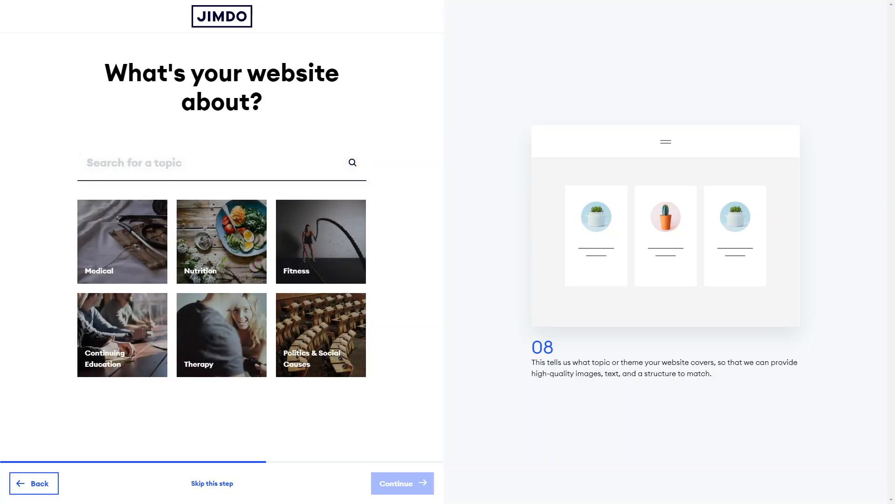
left_click(237, 348)
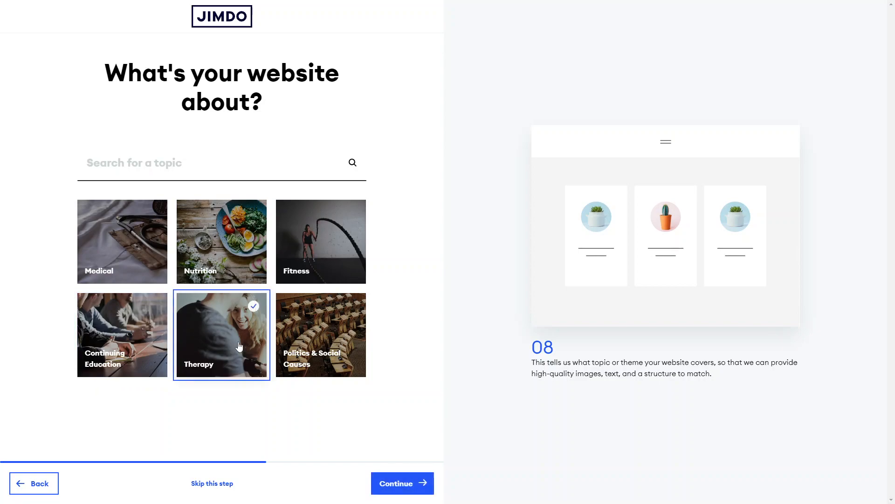
left_click(410, 485)
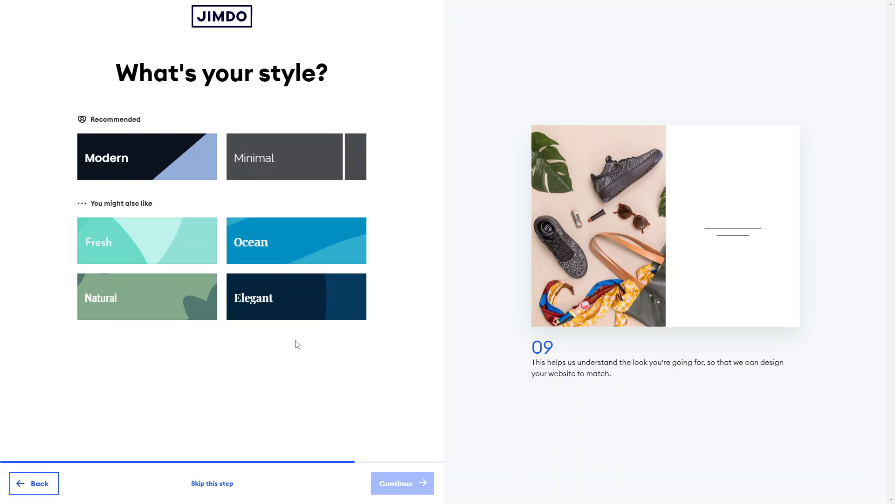
Step: Choose the Fresh style and continue
left_click(190, 257)
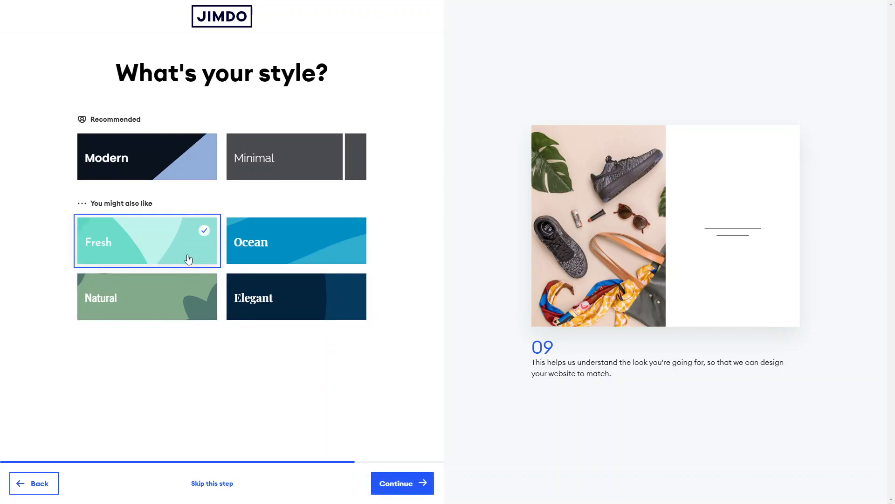
left_click(378, 485)
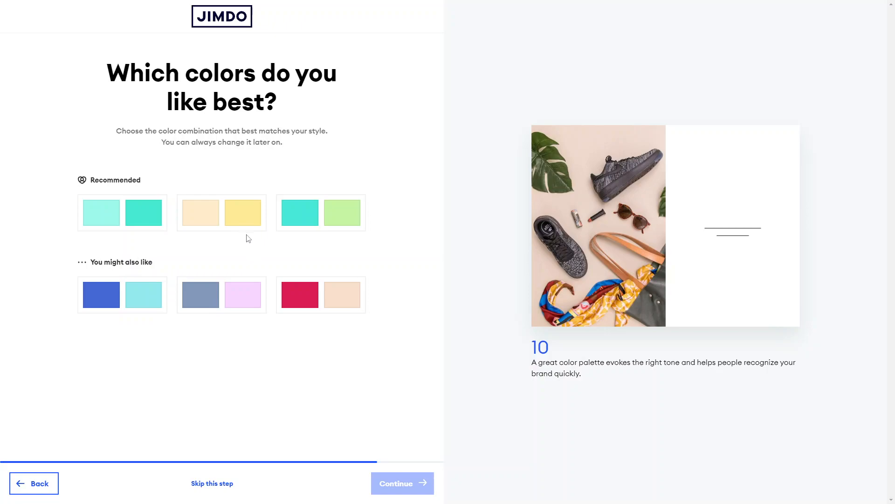
Step: Pick the cream and yellow colour combination, then keep the Contact, Services and About Me pages and continue
left_click(248, 222)
left_click(403, 482)
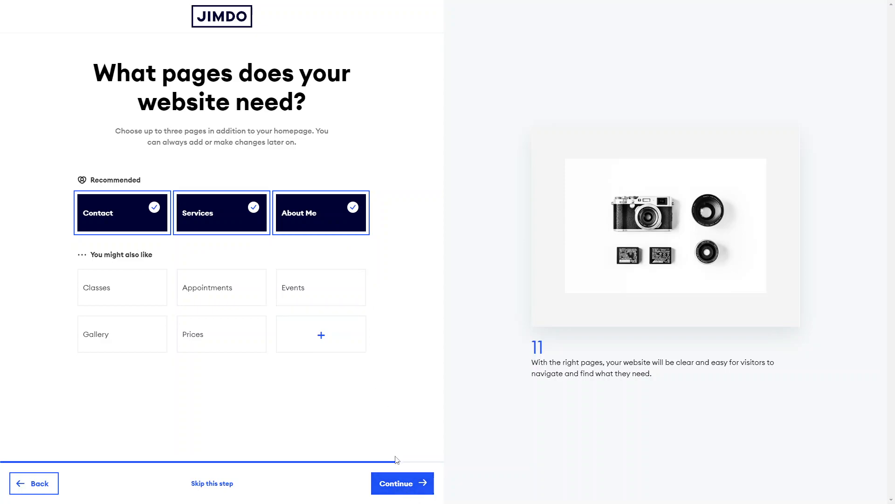
left_click(397, 482)
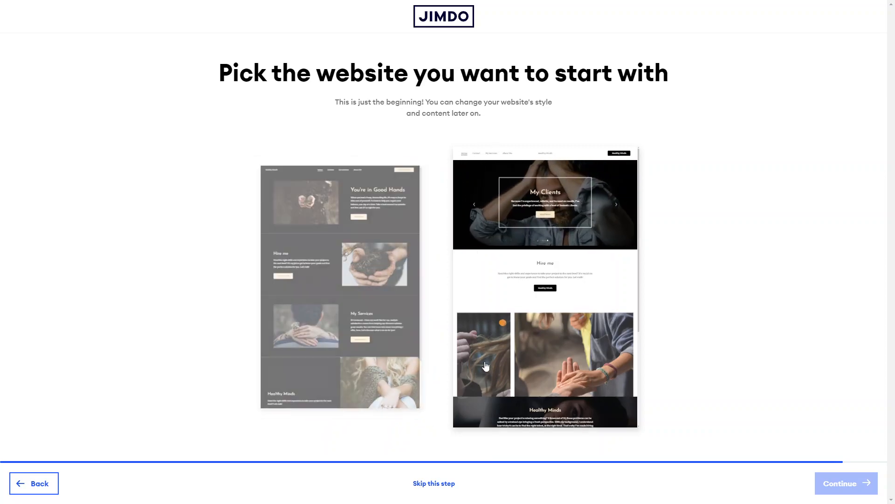
Step: Pick the second website layout, with the My Clients header, as the starting site and continue
left_click(519, 311)
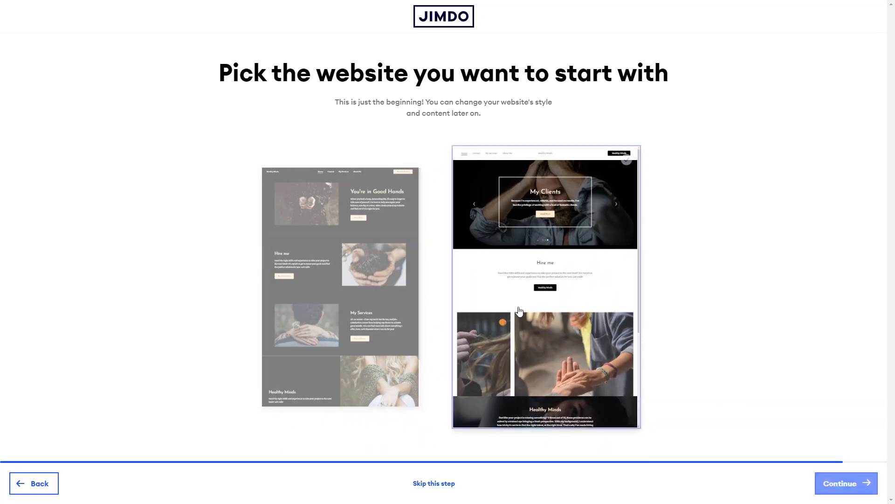
left_click(857, 488)
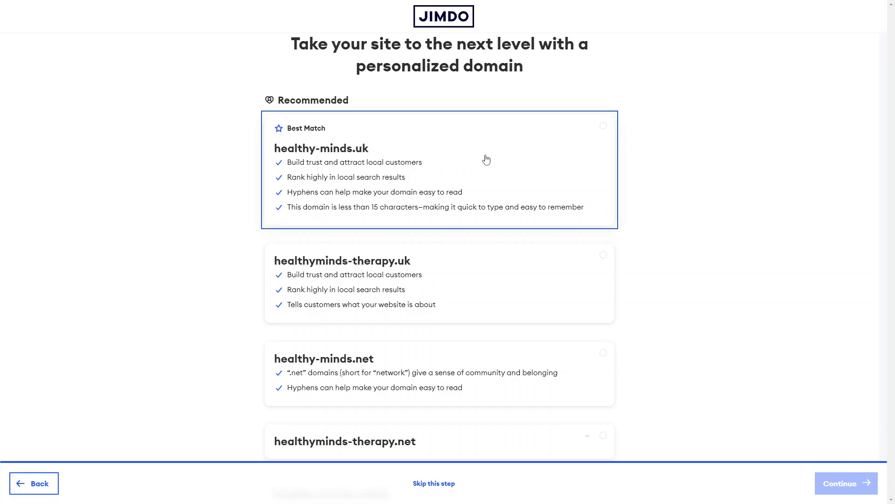
Step: Choose to pick a domain later instead of a personalized domain, then continue
scroll(486, 159, "down", 8)
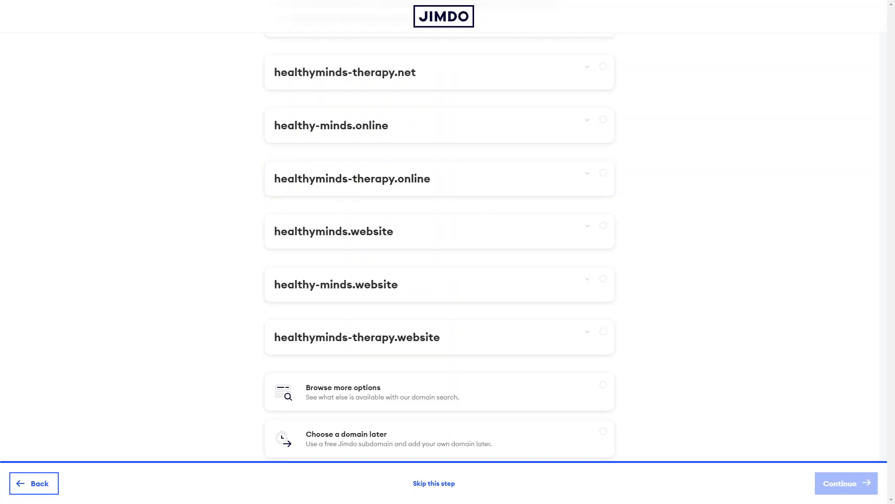
left_click(415, 440)
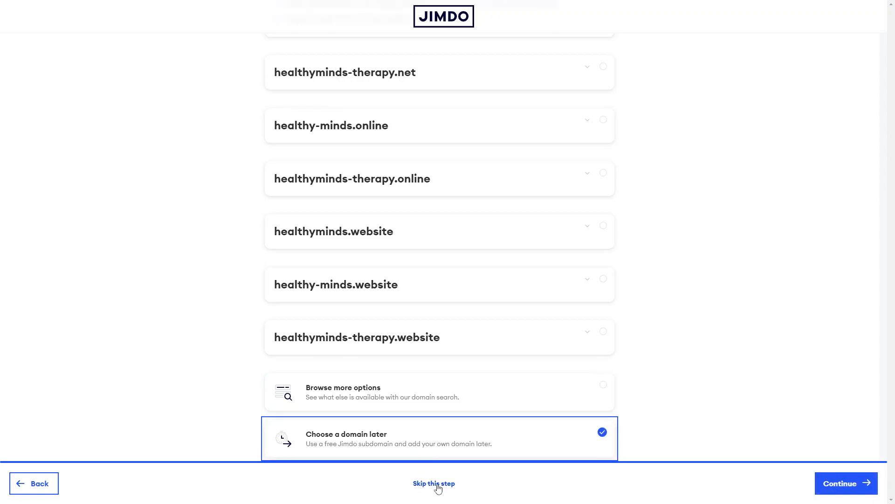
left_click(840, 481)
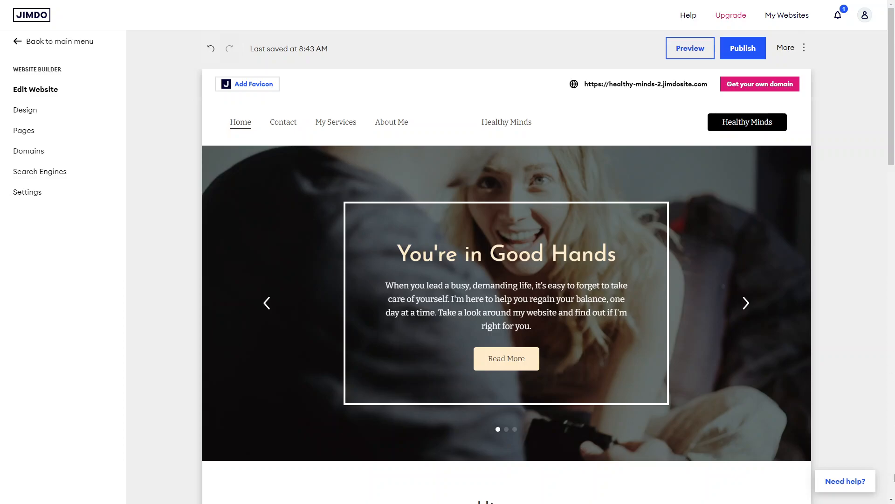
Step: Browse the generated homepage in the website editor
scroll(509, 302, "down", 8)
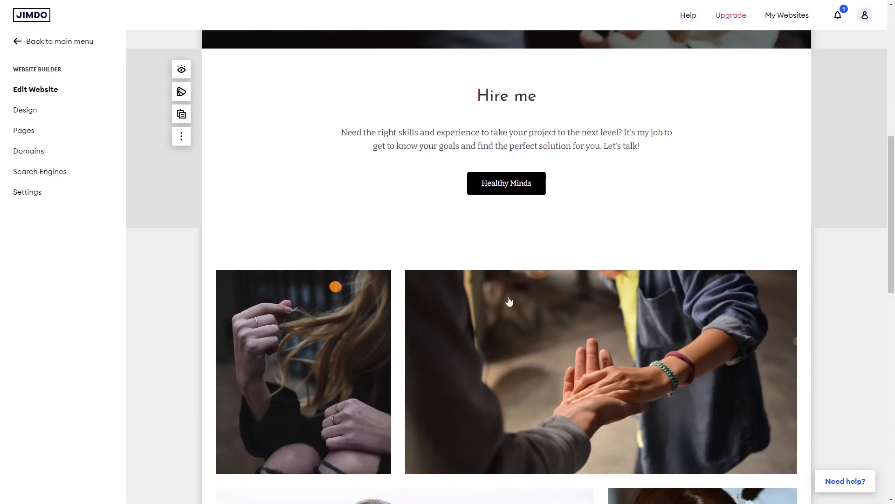
scroll(509, 301, "up", 9)
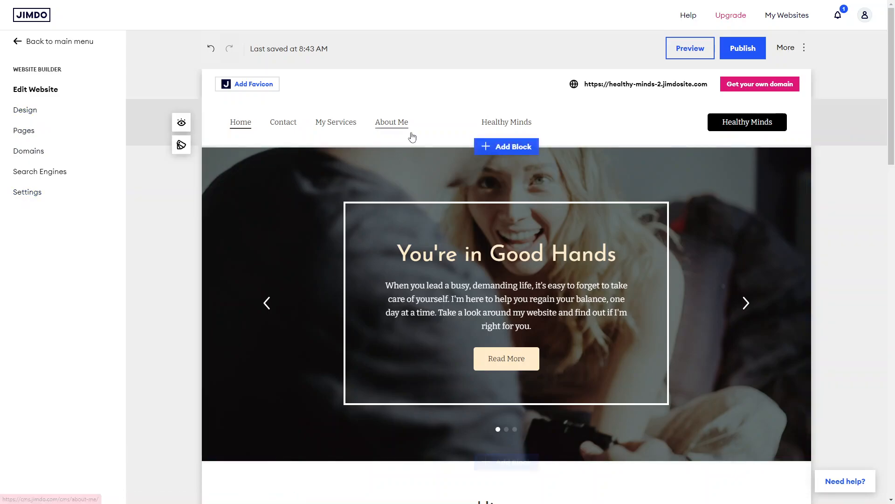
left_click(392, 176)
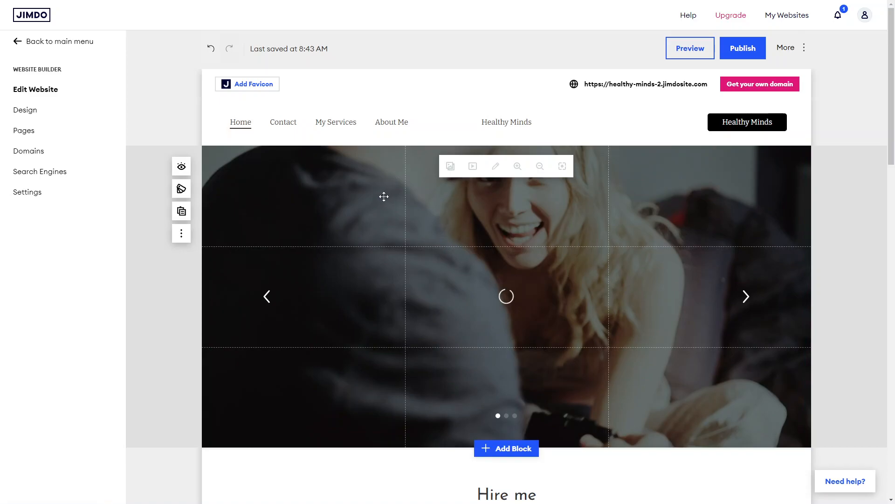
scroll(384, 196, "down", 3)
scroll(384, 196, "up", 3)
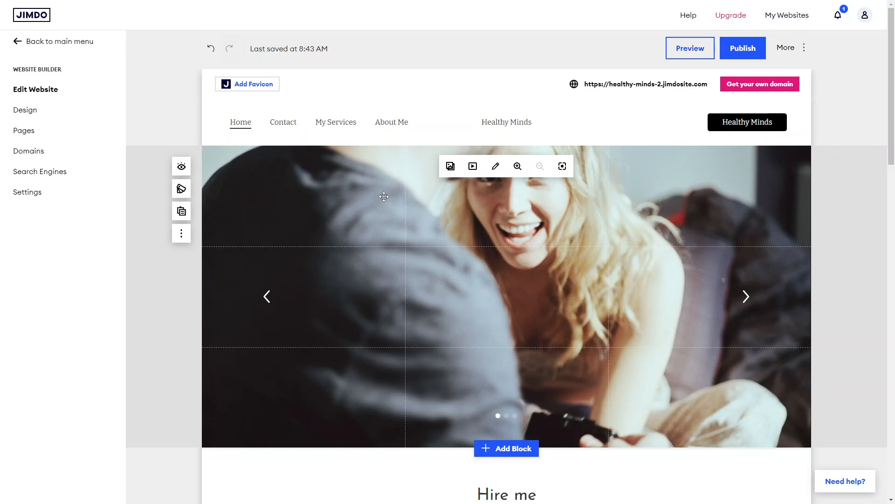
Step: Open the design color palette settings, review the similar palettes, and return to the design options
left_click(28, 108)
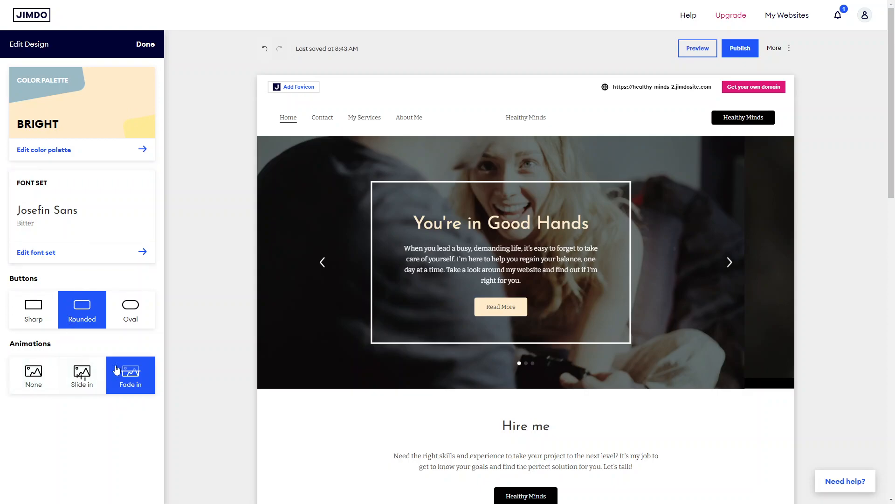
left_click(58, 150)
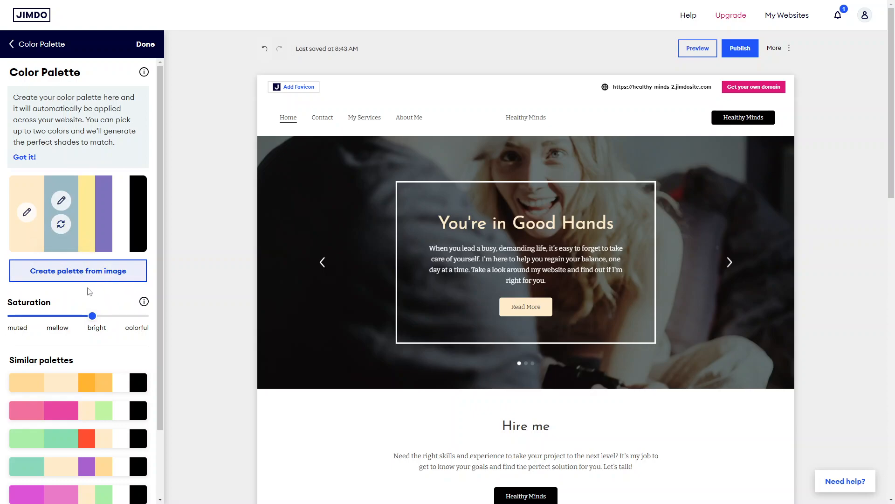
scroll(89, 290, "down", 3)
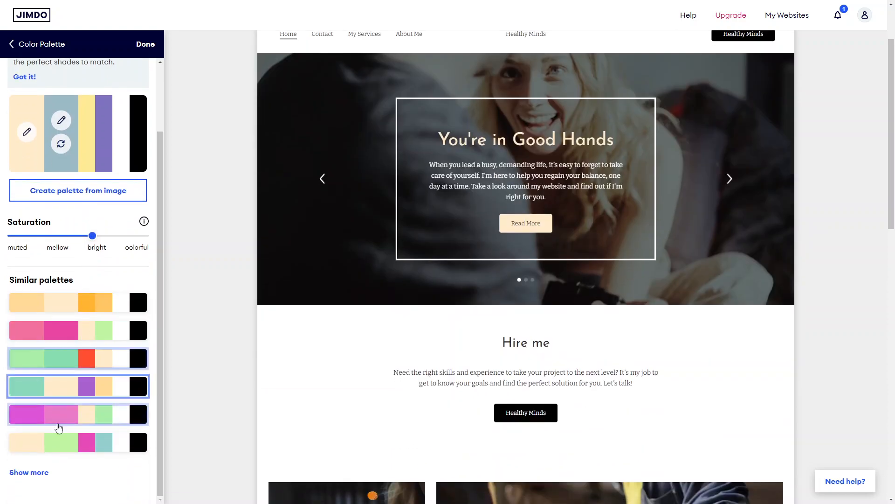
scroll(47, 301, "up", 3)
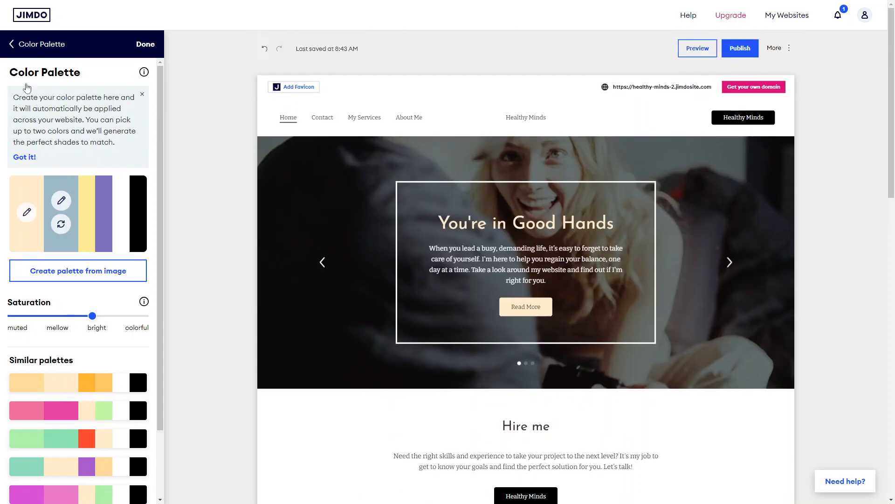
left_click(14, 54)
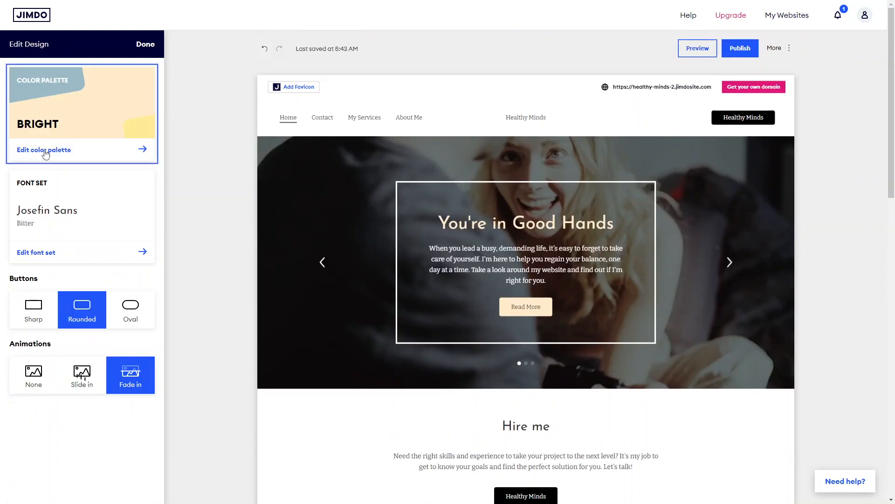
Step: Open the font set options and apply the Varela Round with Oxygen font set
left_click(61, 261)
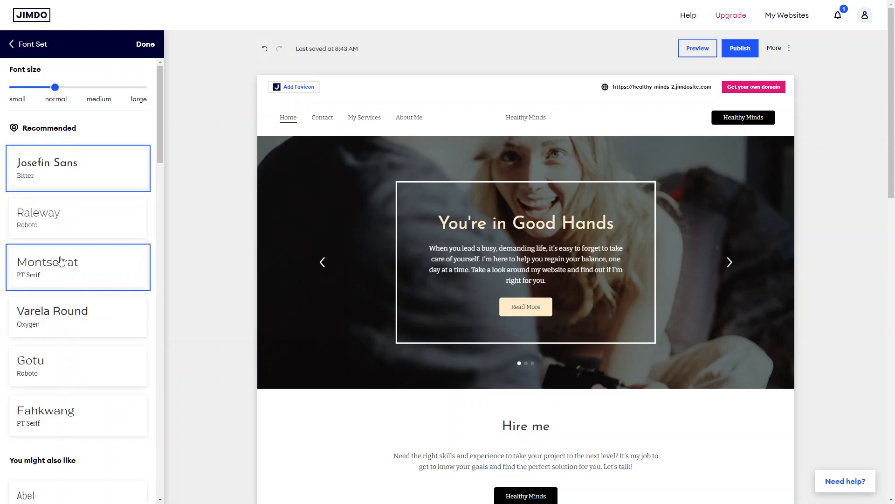
scroll(61, 261, "down", 10)
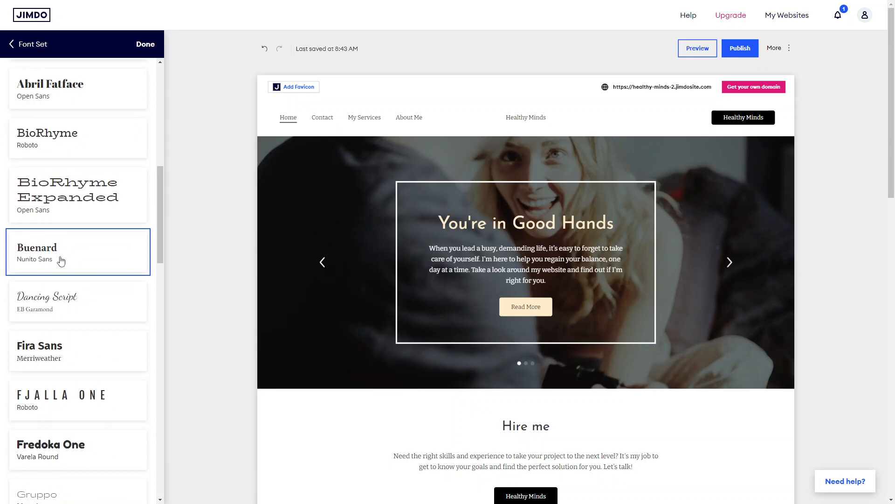
scroll(61, 260, "up", 15)
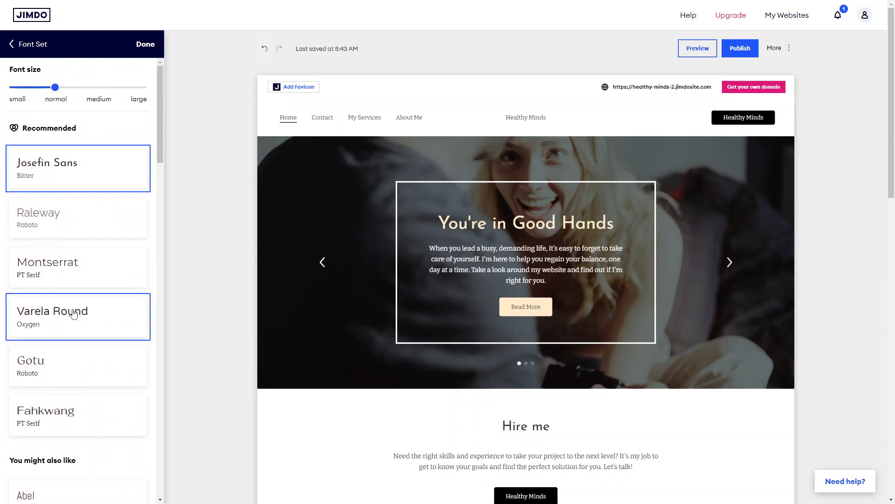
left_click(74, 313)
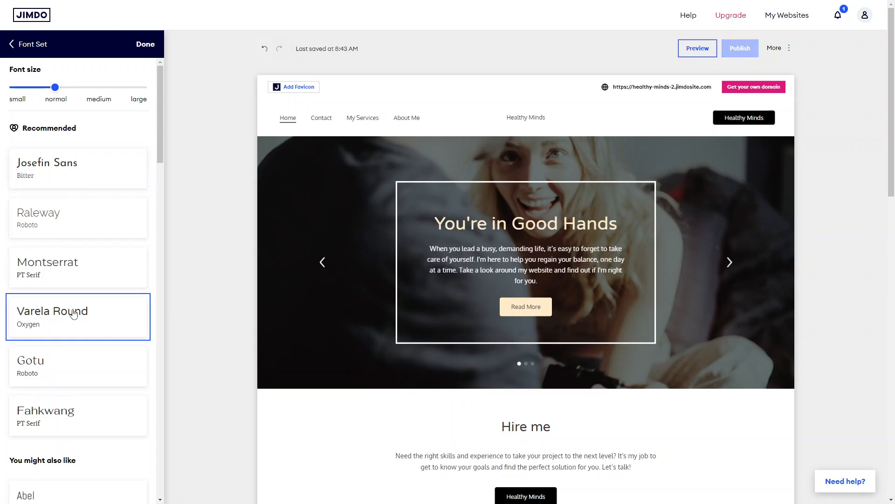
Step: Switch the font set to Buenard with Nunito Sans
scroll(519, 329, "down", 2)
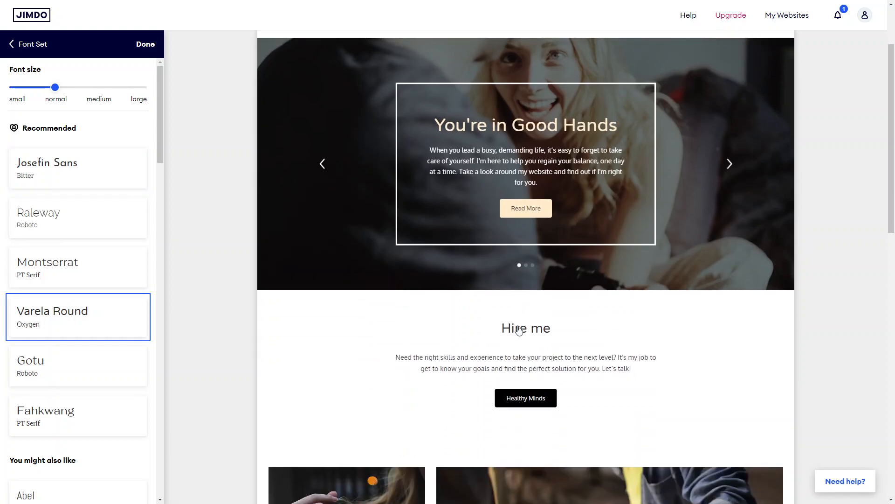
scroll(519, 329, "down", 2)
scroll(34, 309, "down", 4)
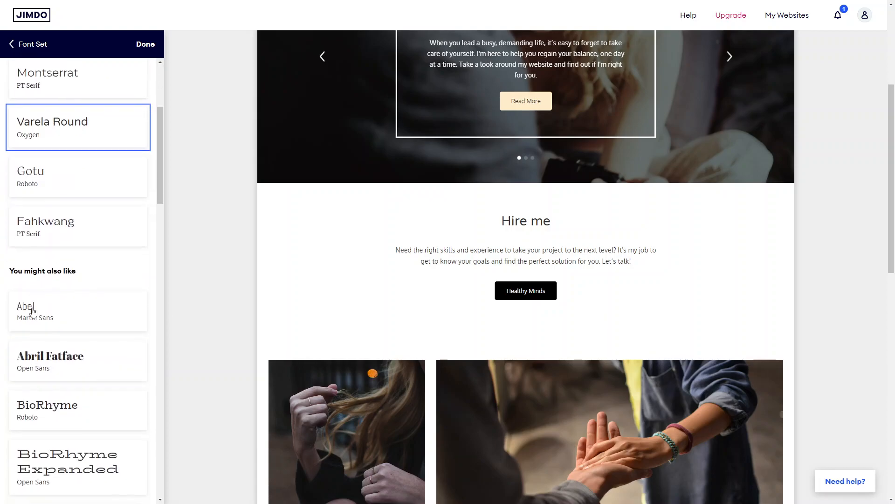
scroll(34, 310, "down", 3)
left_click(52, 389)
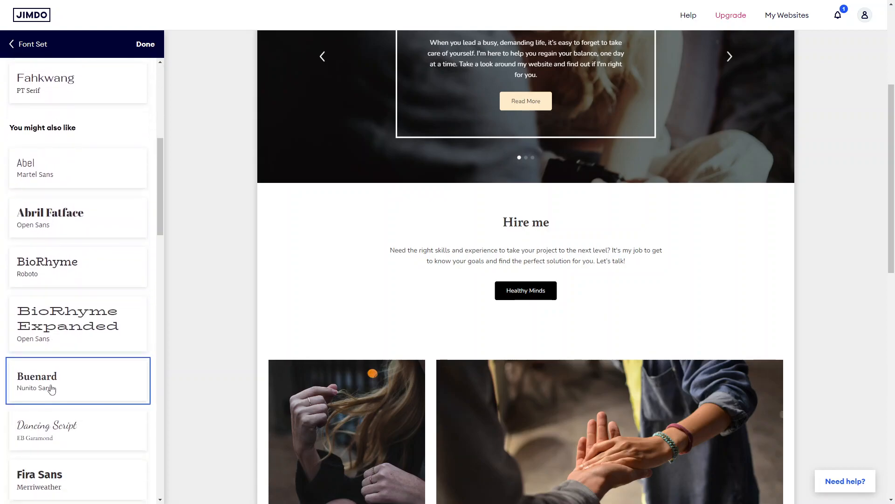
Step: Browse further down the list of font sets
scroll(100, 415, "down", 3)
scroll(100, 416, "down", 2)
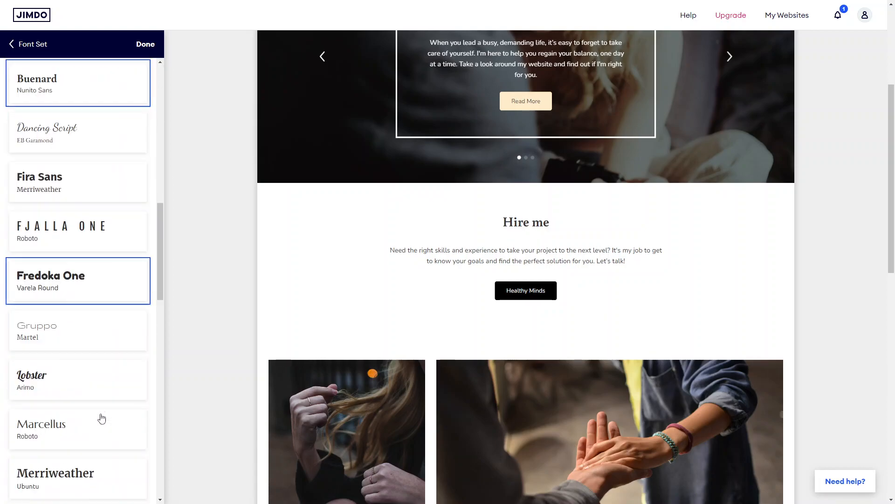
scroll(102, 418, "down", 6)
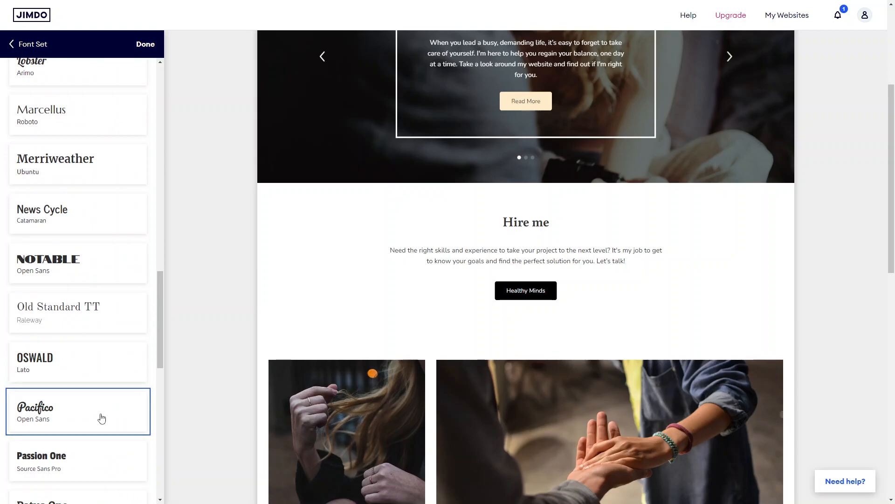
Step: Apply the Poppins with Roboto font set and close the font set options
scroll(102, 418, "down", 4)
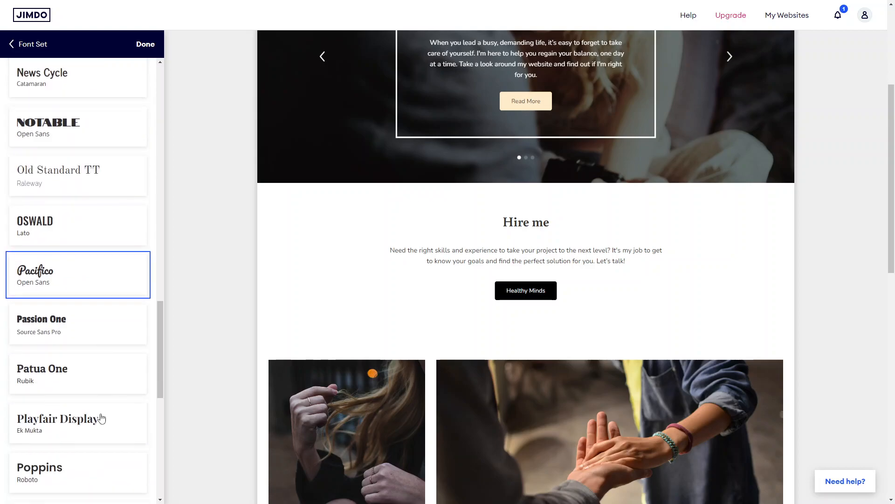
left_click(101, 418)
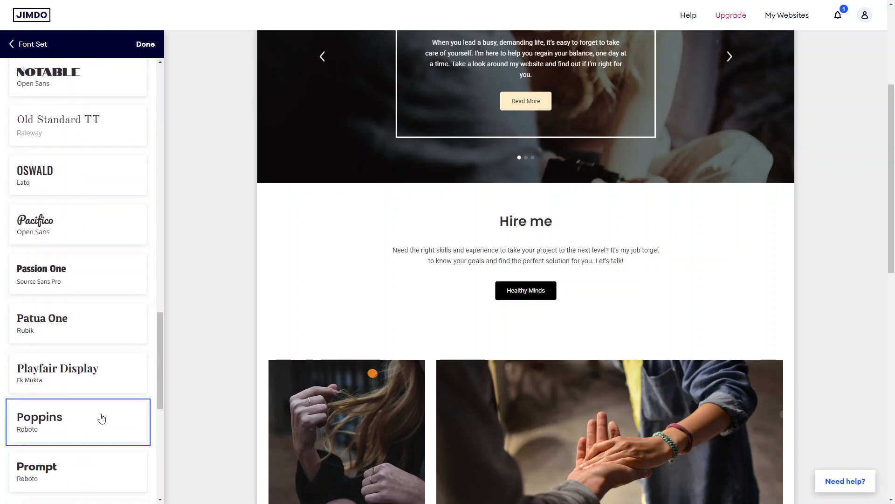
scroll(109, 366, "down", 7)
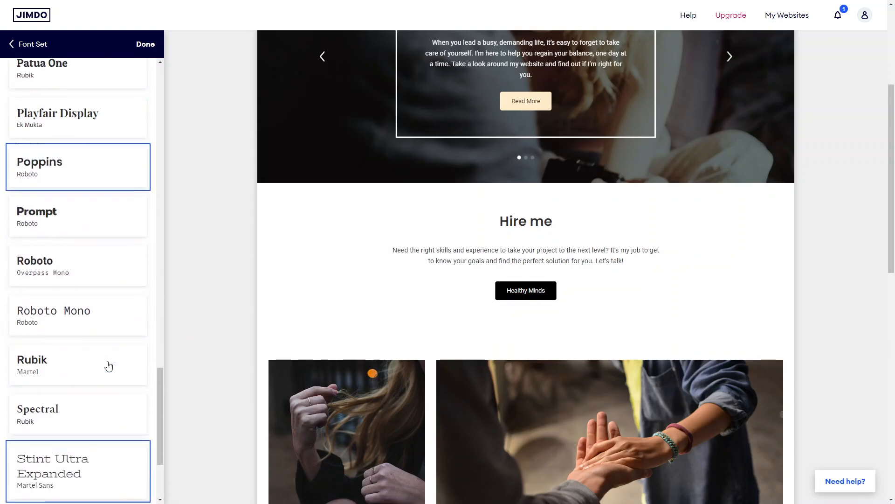
scroll(109, 366, "up", 20)
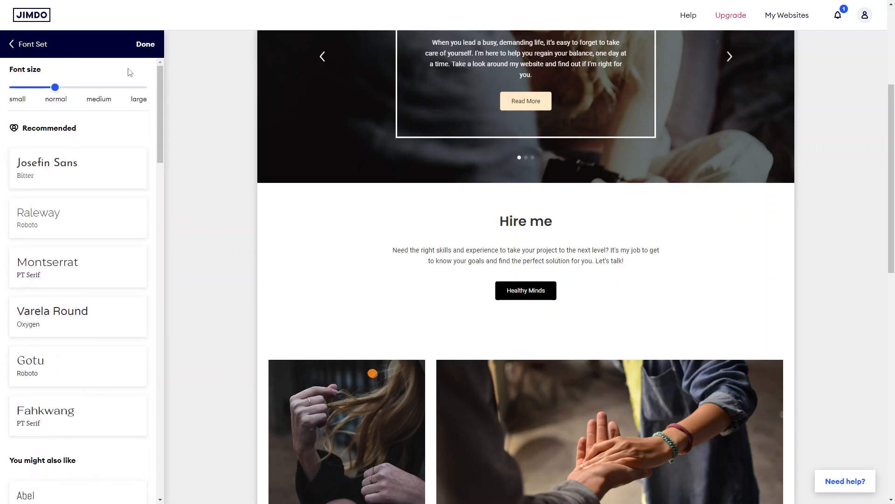
left_click_drag(55, 87, 46, 103)
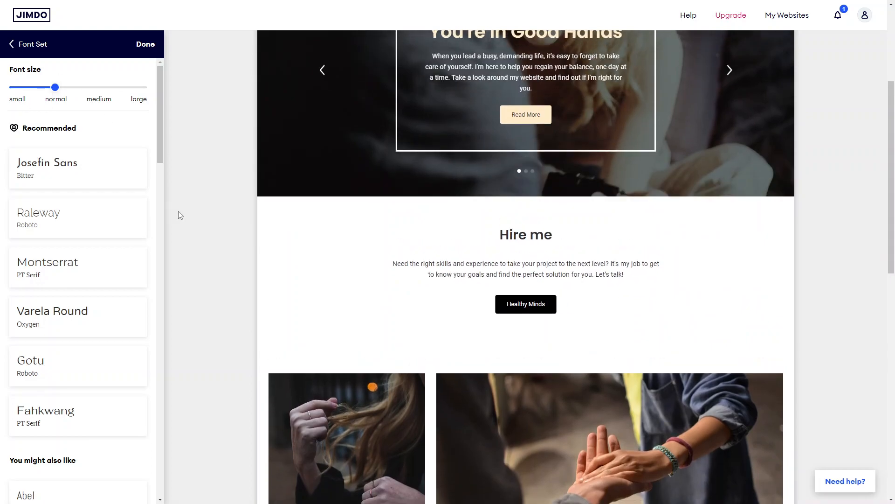
scroll(314, 234, "up", 4)
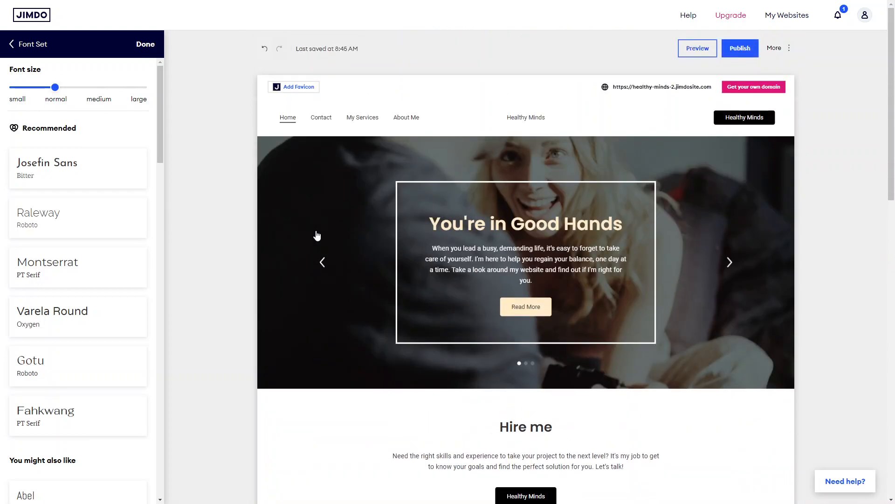
left_click(145, 46)
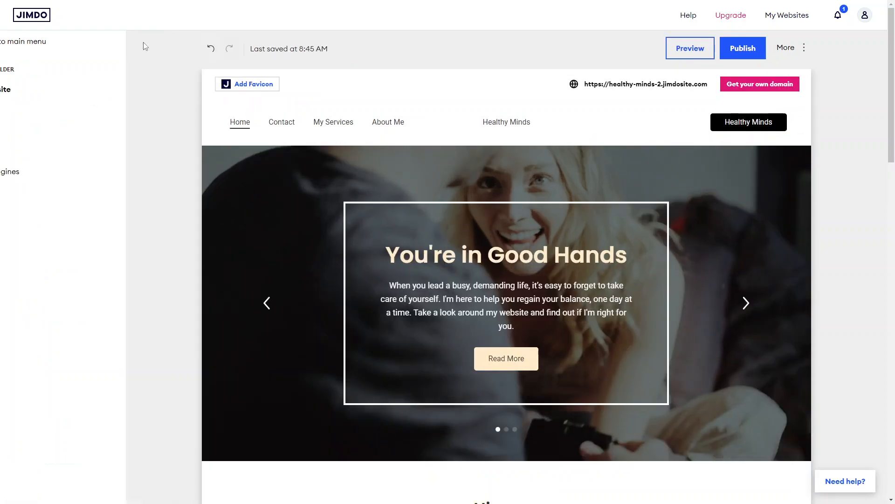
Step: Open the page list and move the About Me page up to sit directly below Home
scroll(325, 339, "down", 10)
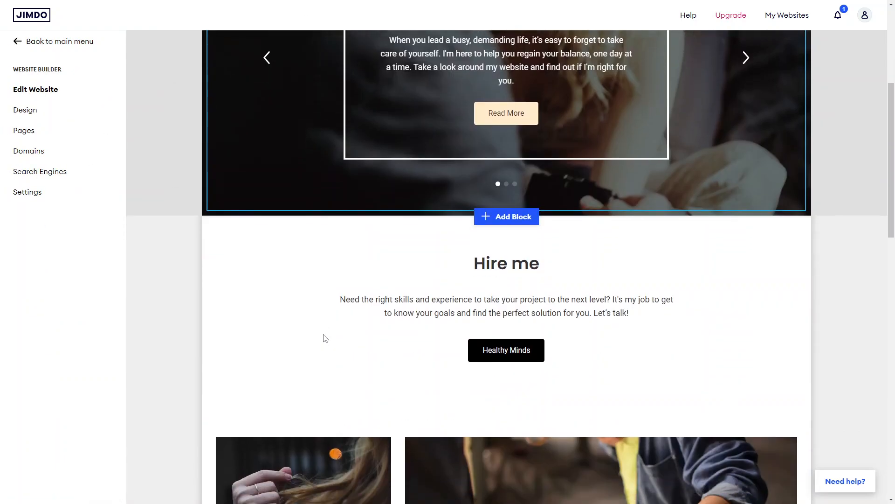
scroll(324, 338, "up", 10)
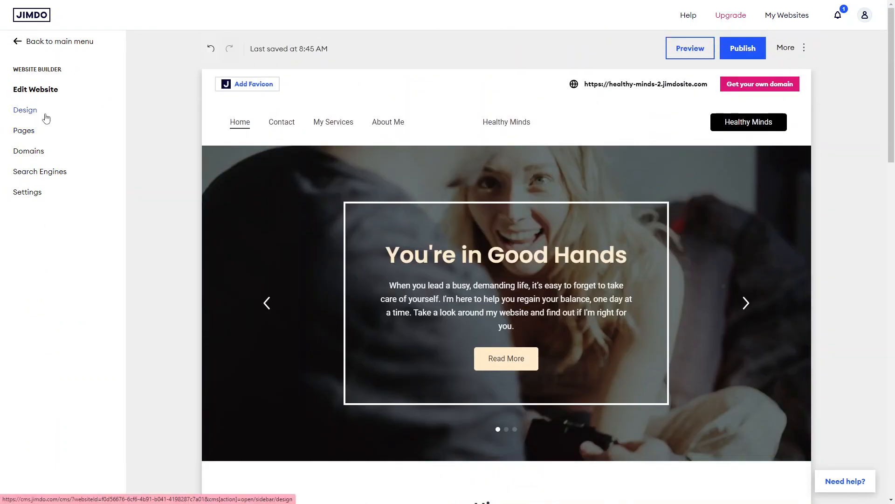
left_click(24, 132)
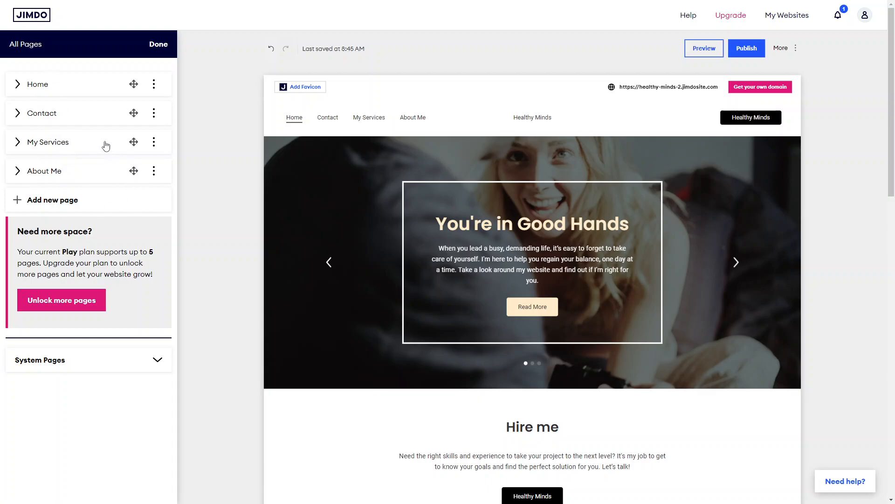
left_click_drag(134, 168, 130, 131)
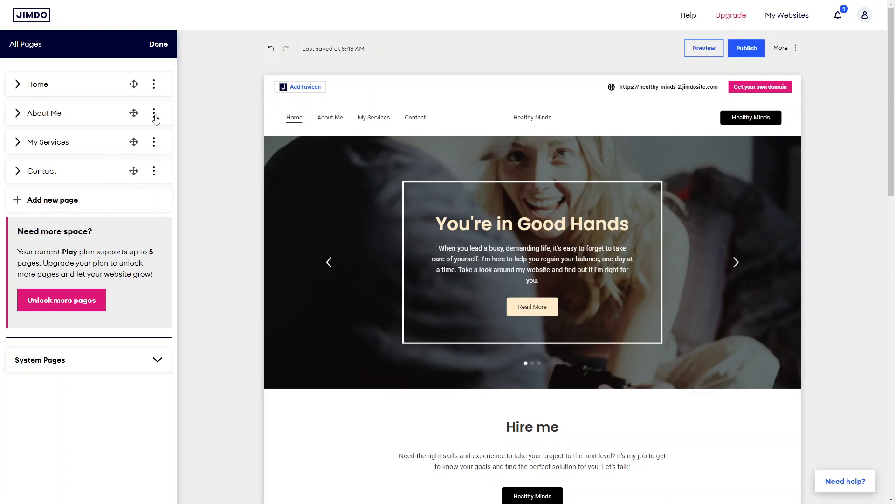
Step: Rename the My Services page to FAQs and dismiss the page suggestions dialog
left_click(154, 114)
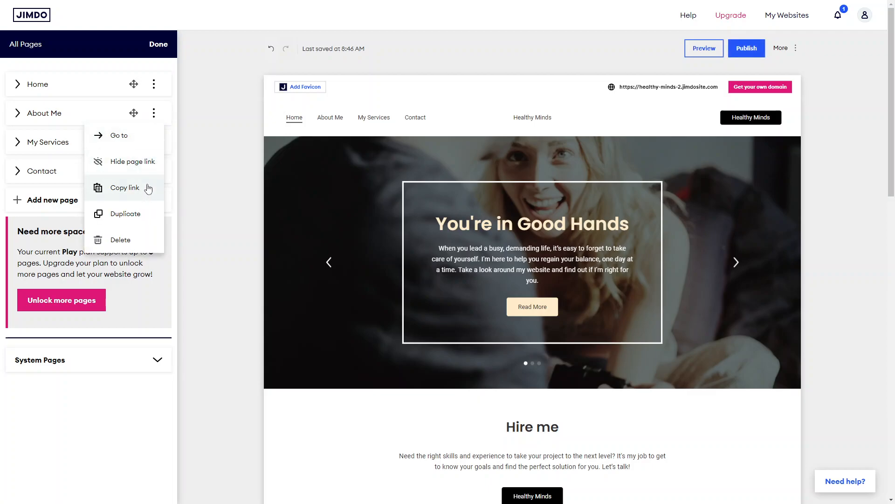
left_click(73, 123)
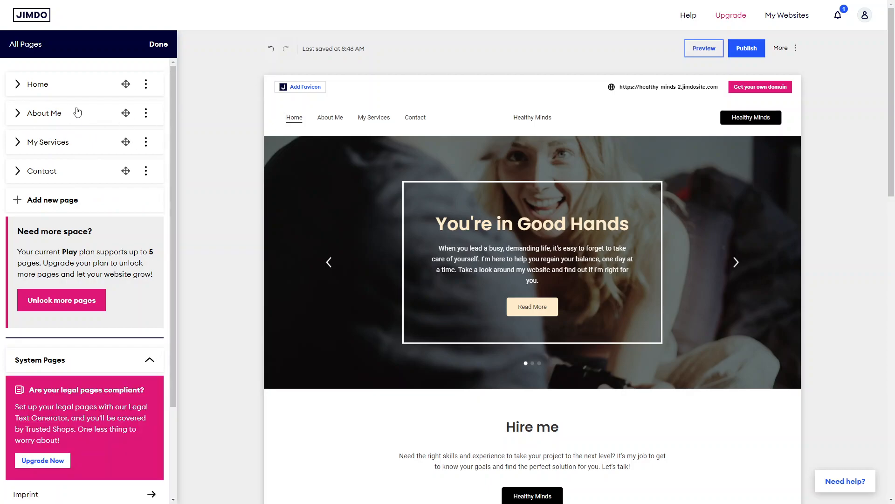
double_click(55, 112)
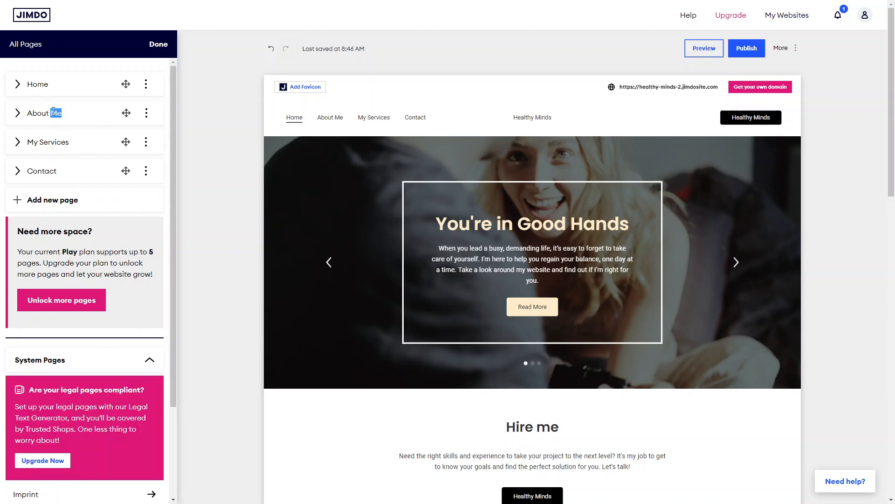
triple_click(55, 142)
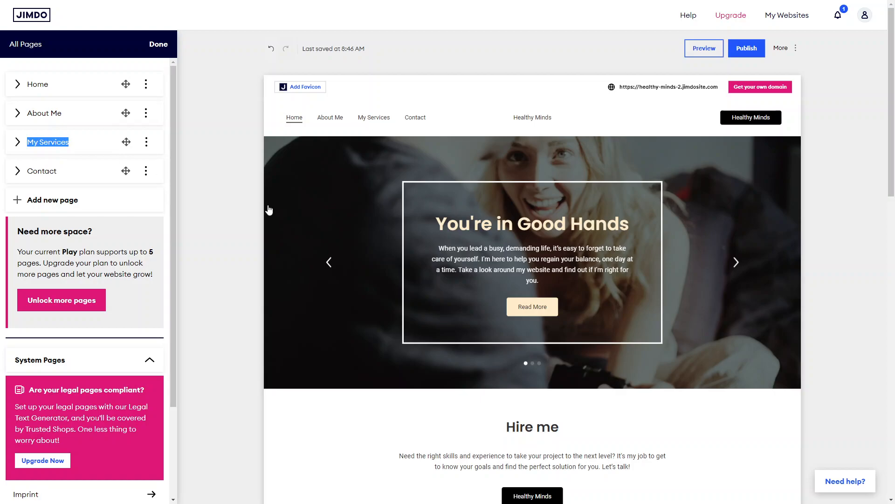
type("FAQs")
key("Return")
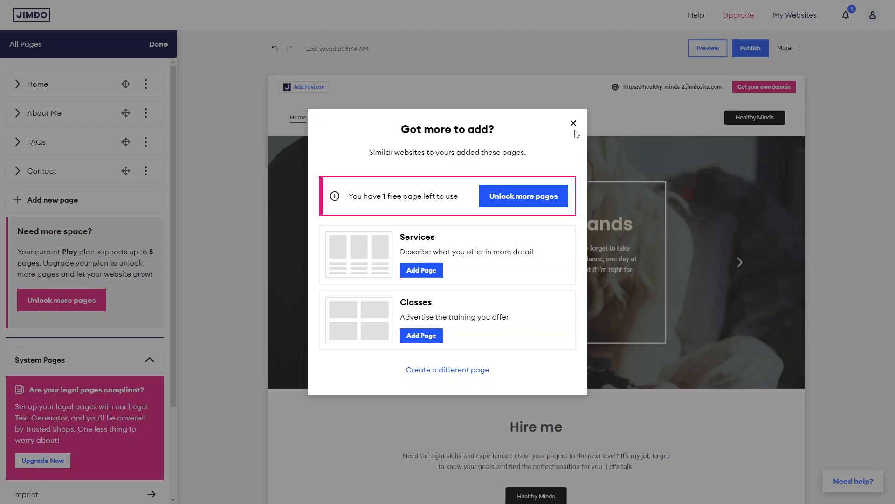
left_click(573, 124)
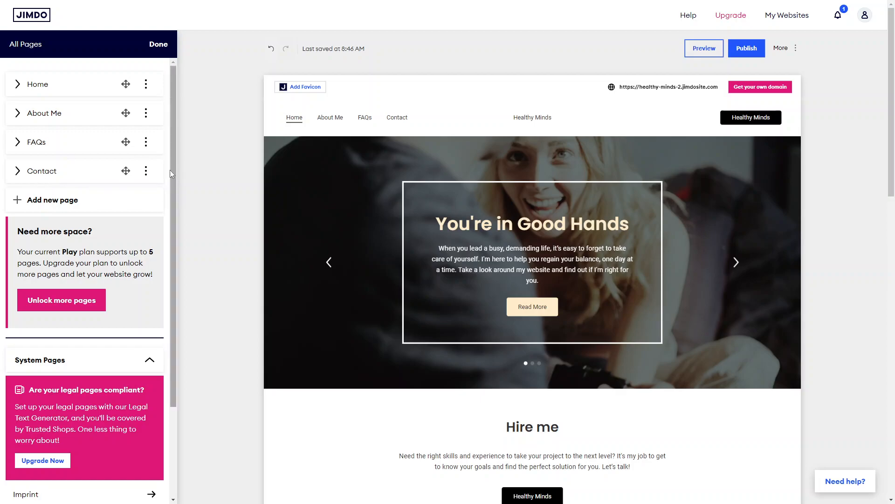
Step: Open the new page options and review the recommended page templates without adding one
left_click(146, 117)
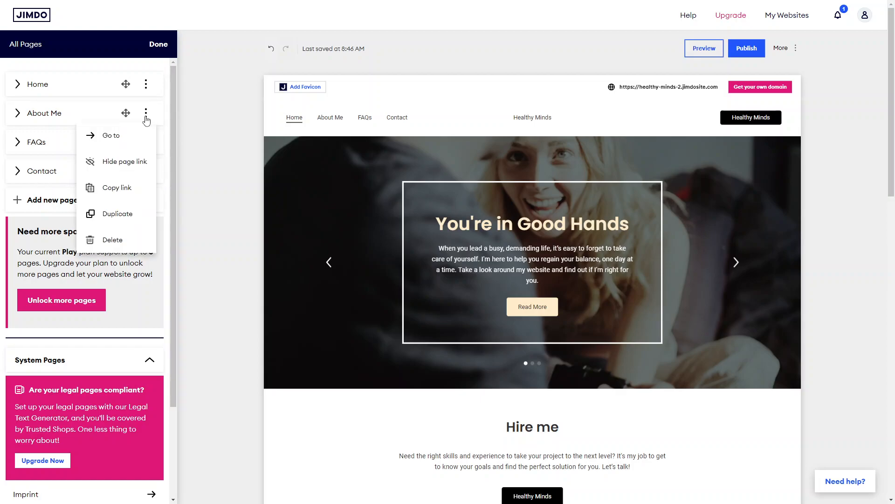
left_click(57, 218)
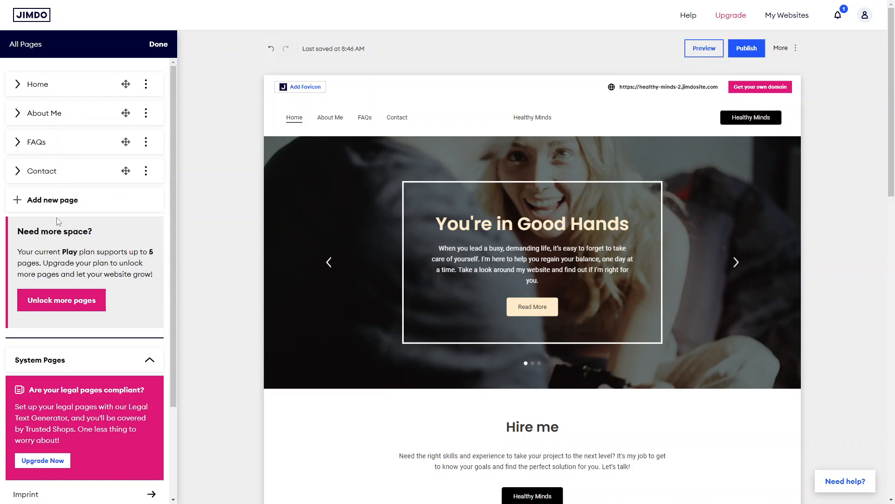
left_click(53, 202)
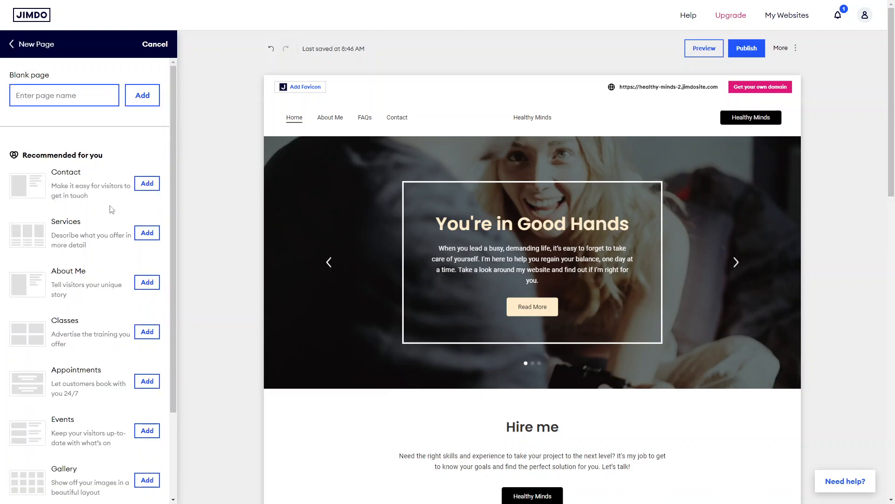
scroll(87, 353, "down", 3)
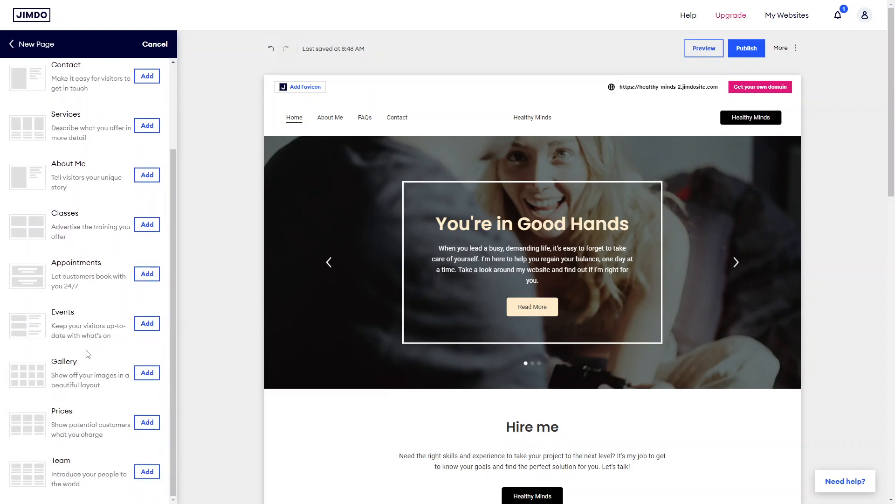
scroll(87, 353, "up", 3)
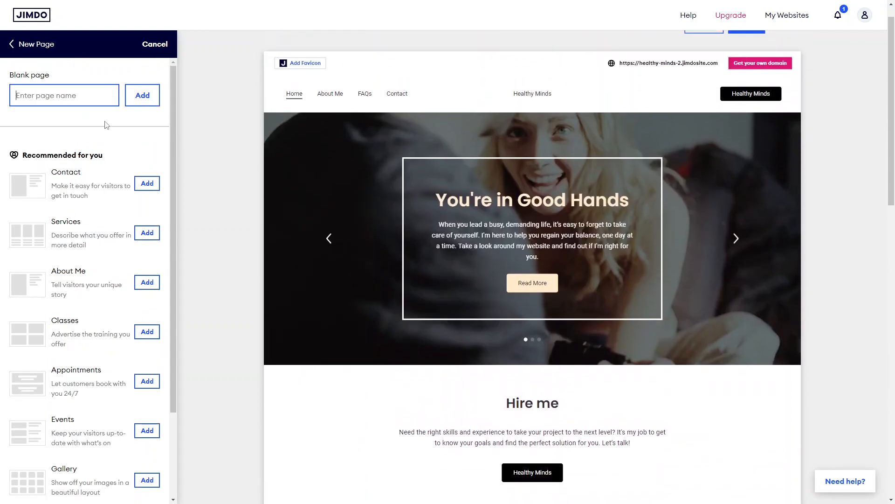
left_click(29, 49)
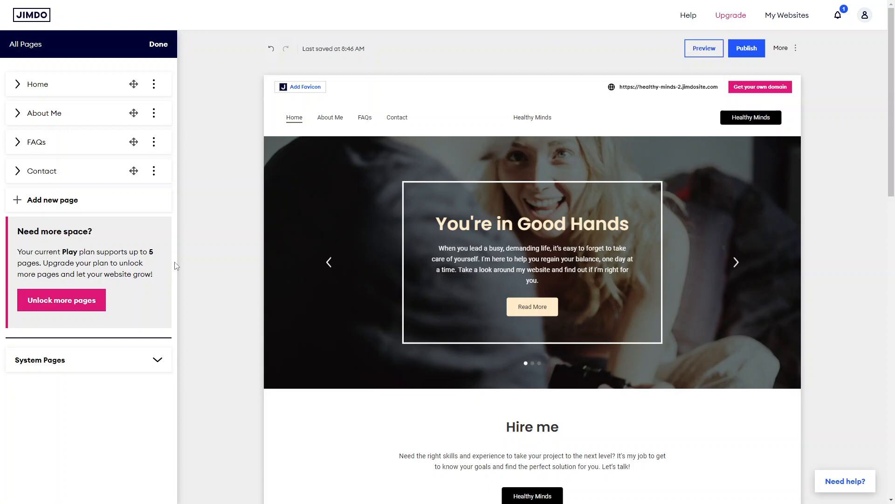
Step: Expand the system pages section to review it, then close the page list
left_click(158, 360)
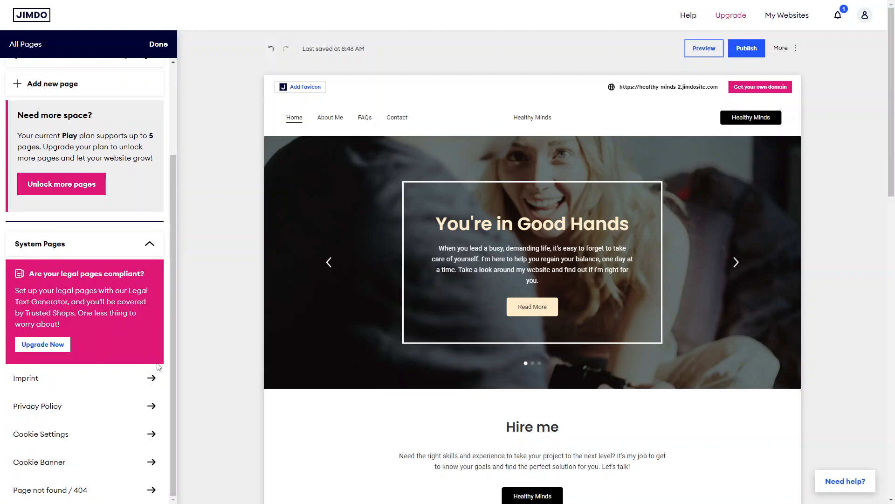
scroll(159, 367, "up", 1)
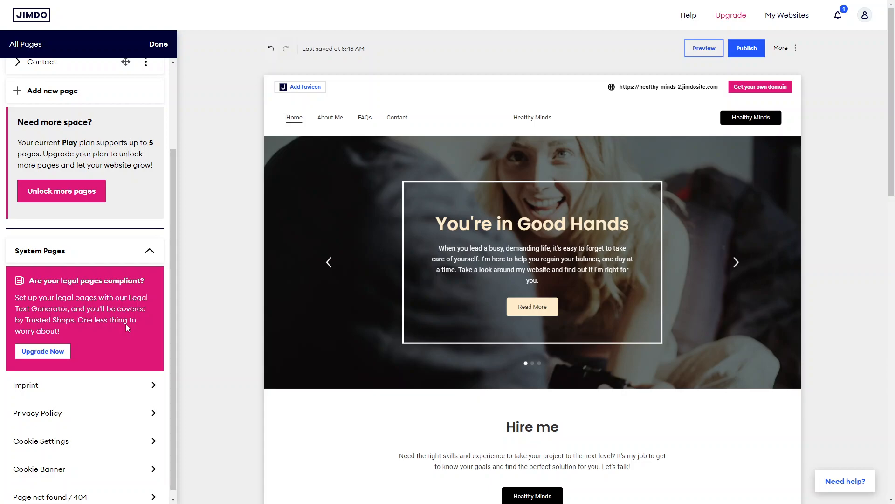
scroll(152, 150, "up", 3)
scroll(157, 144, "down", 1)
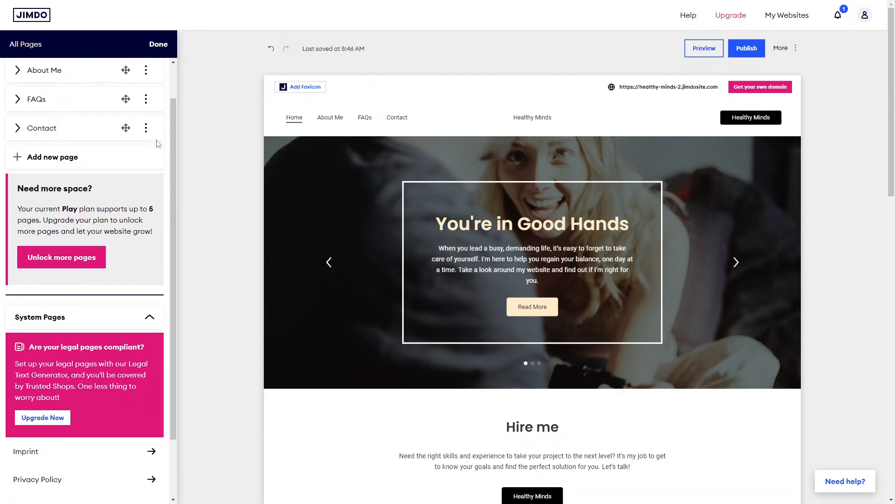
left_click(159, 49)
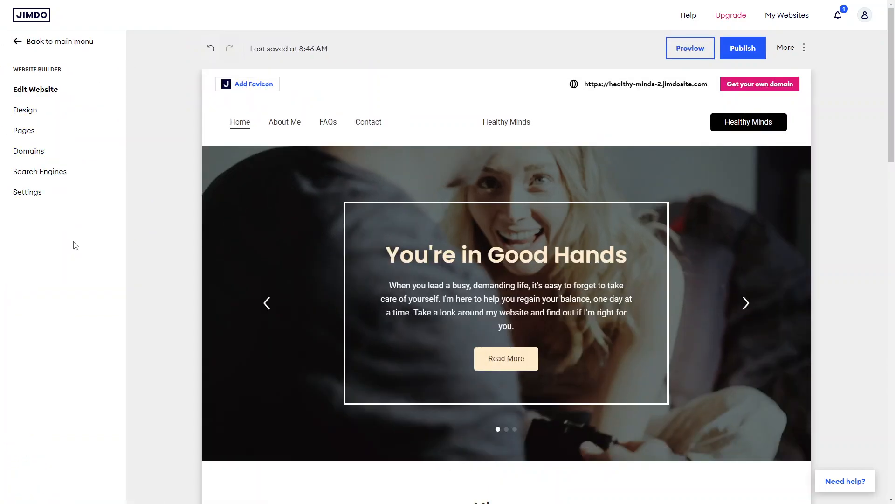
Step: Open the website settings to check the website language option, then return to editing the website
left_click(32, 201)
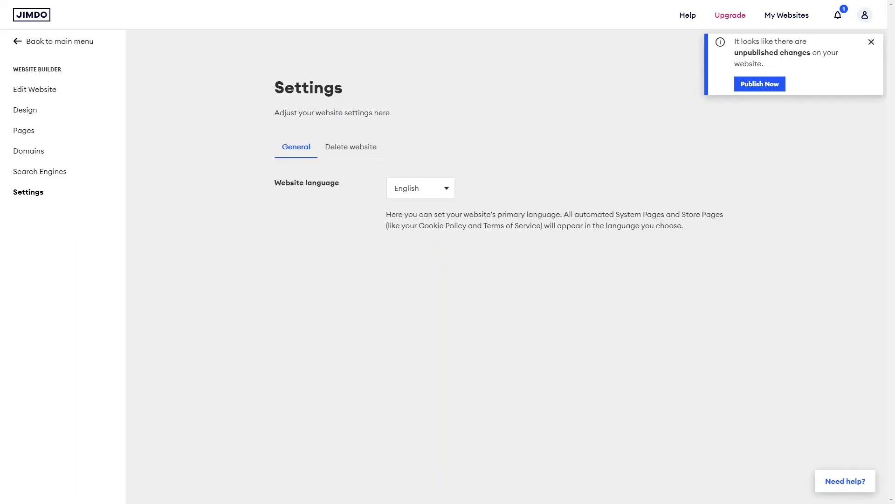
left_click(442, 194)
left_click(443, 191)
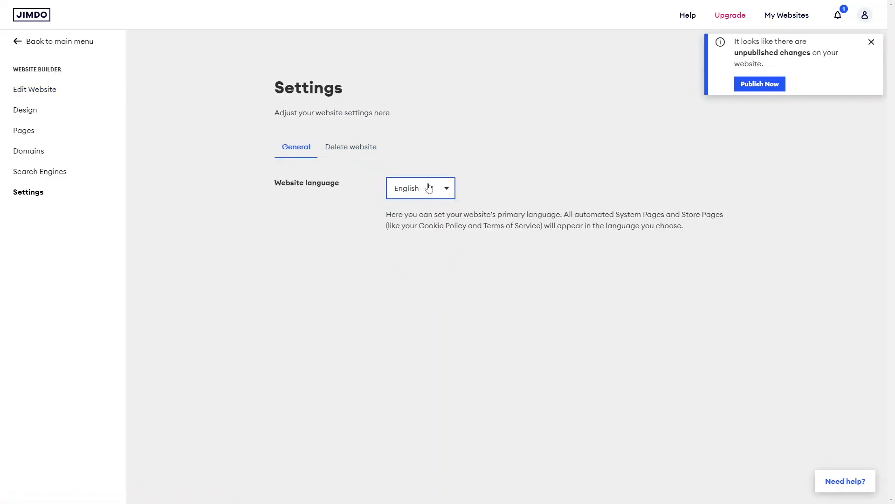
left_click(41, 89)
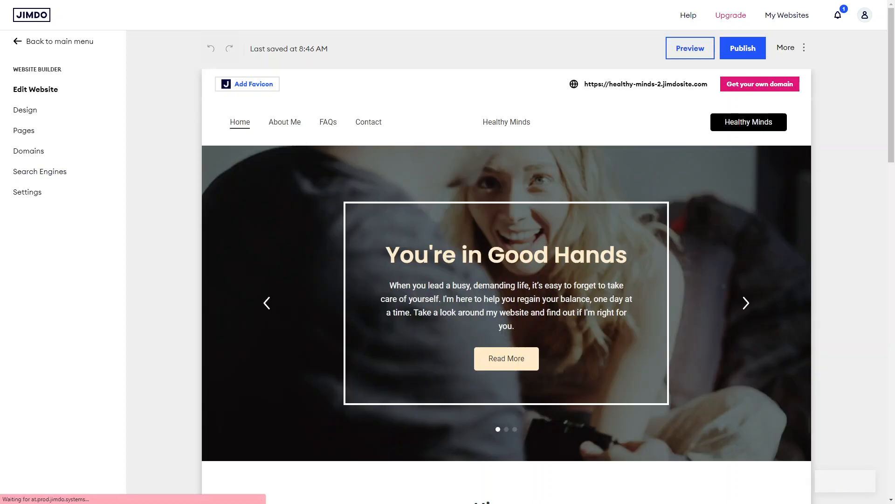
Step: Open the navigation design options for the site header and review the available layouts
mouse_move(292, 184)
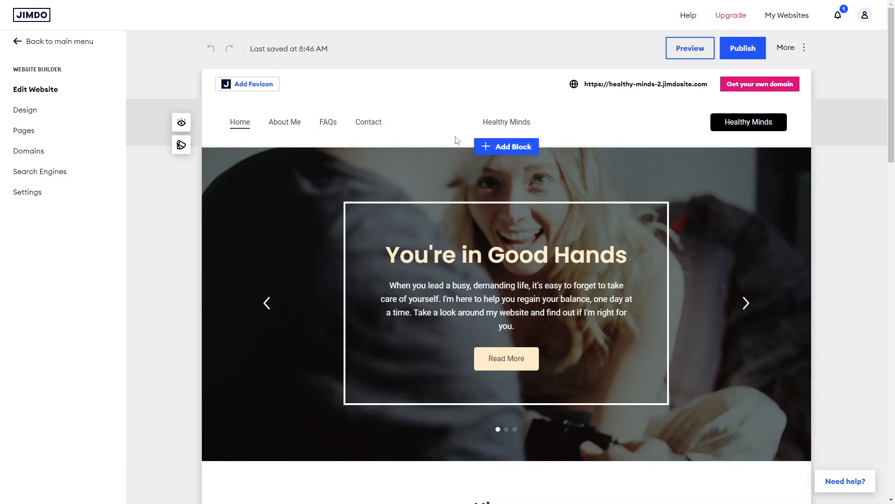
scroll(326, 256, "down", 10)
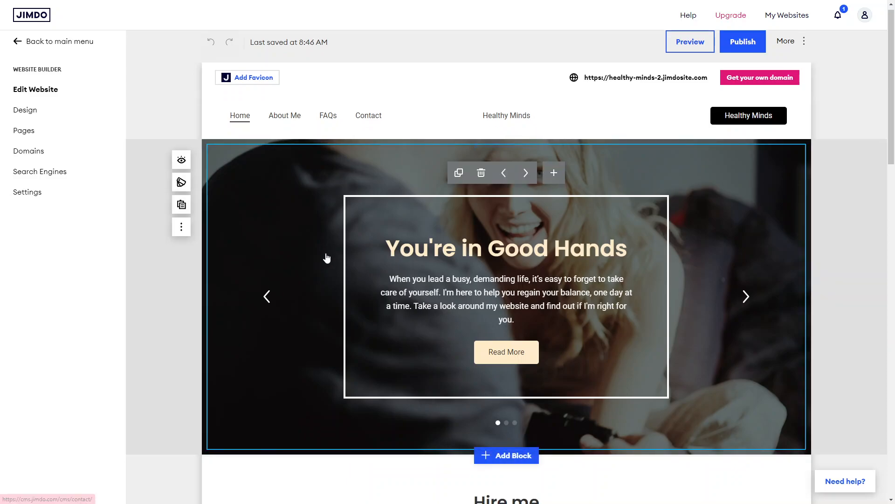
scroll(326, 256, "up", 10)
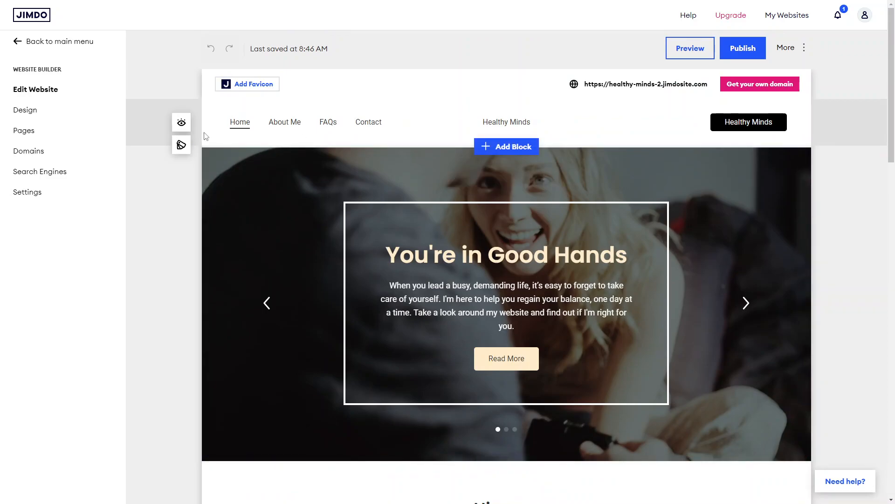
left_click(182, 144)
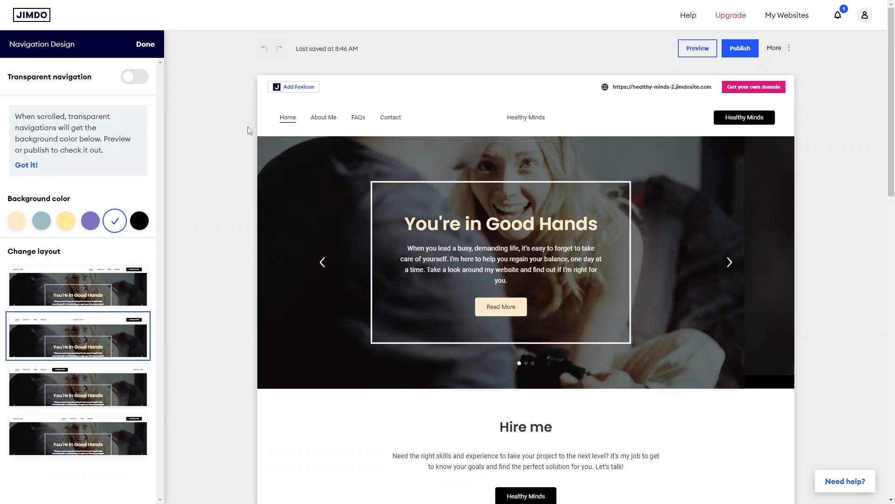
scroll(247, 127, "down", 2)
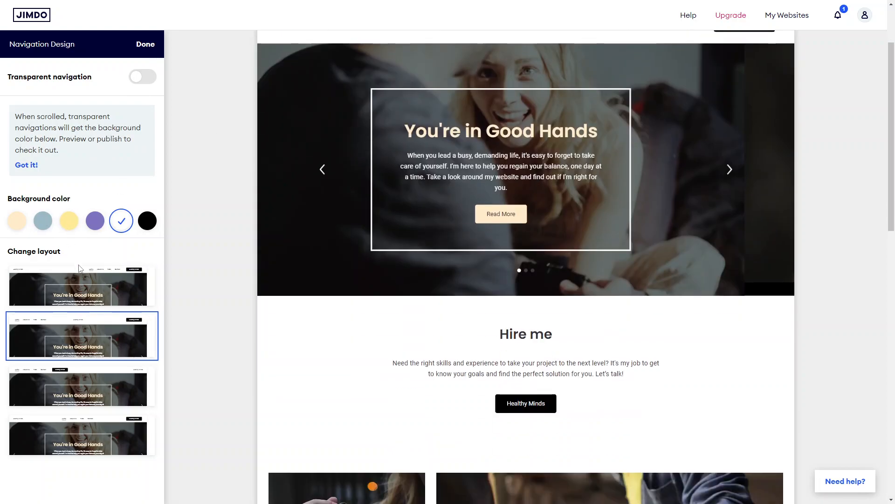
scroll(81, 268, "up", 2)
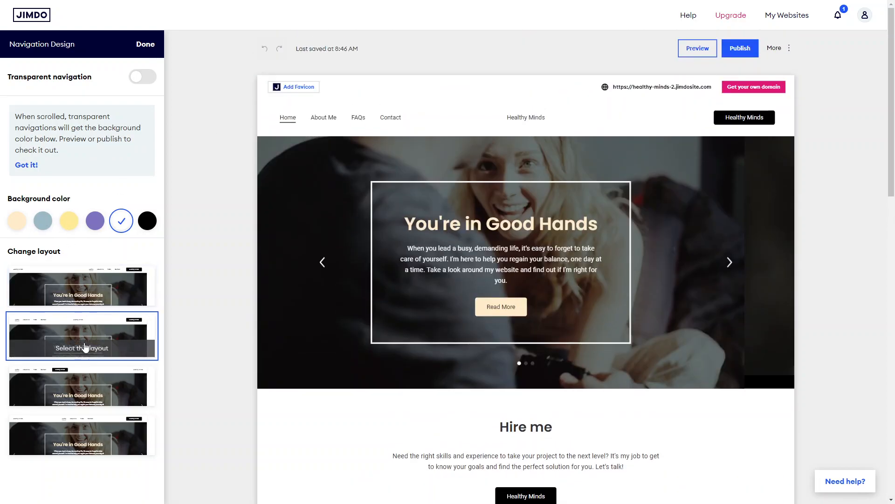
Step: Choose the navigation layout with the site name on the left and set the navigation background color to purple
left_click(106, 294)
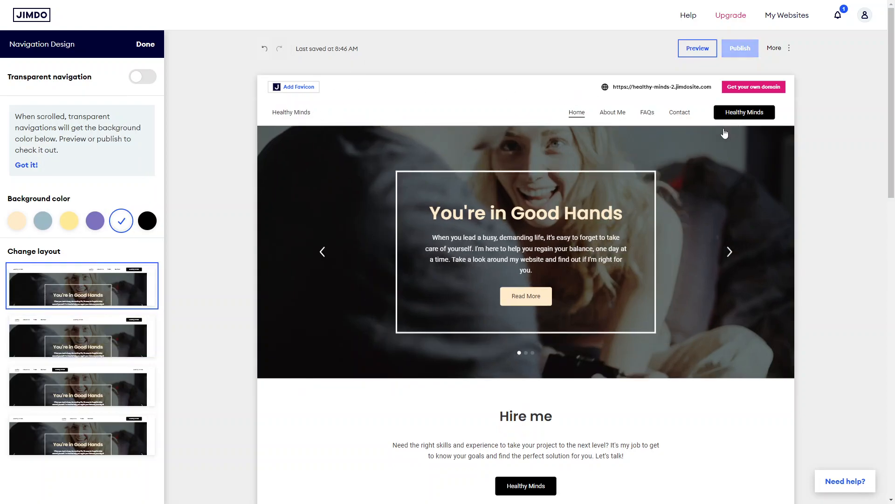
left_click(95, 221)
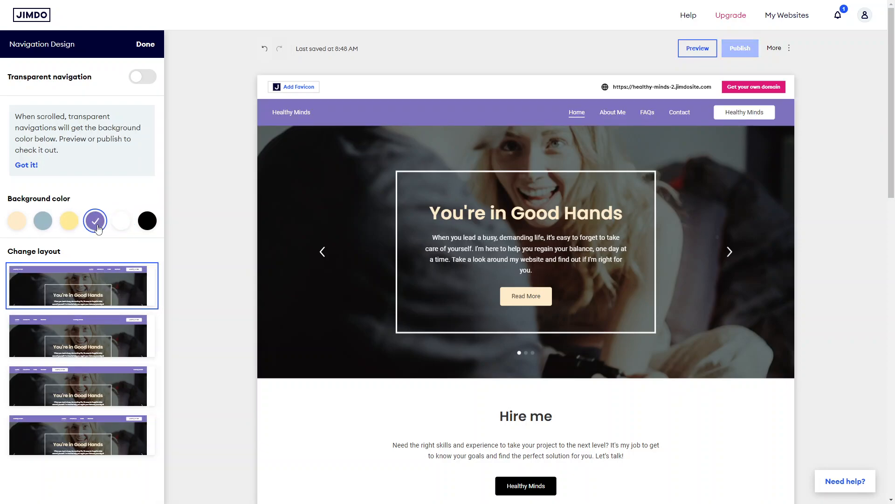
scroll(124, 161, "down", 3)
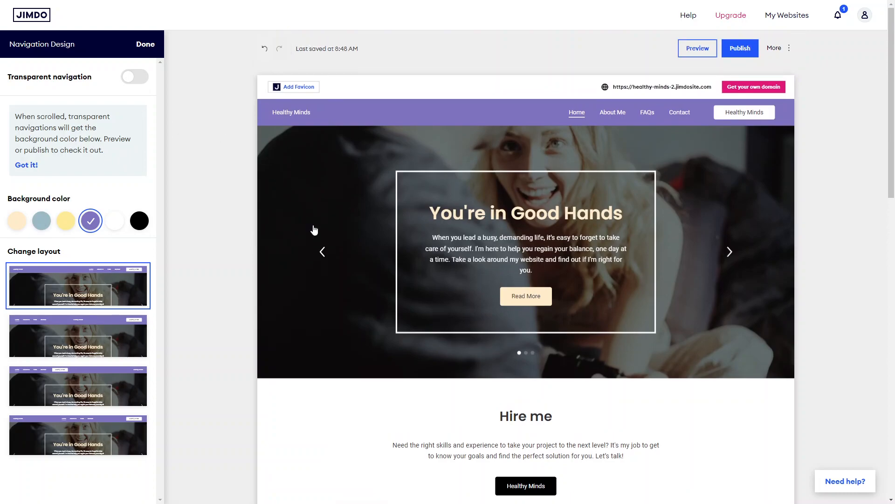
left_click(147, 47)
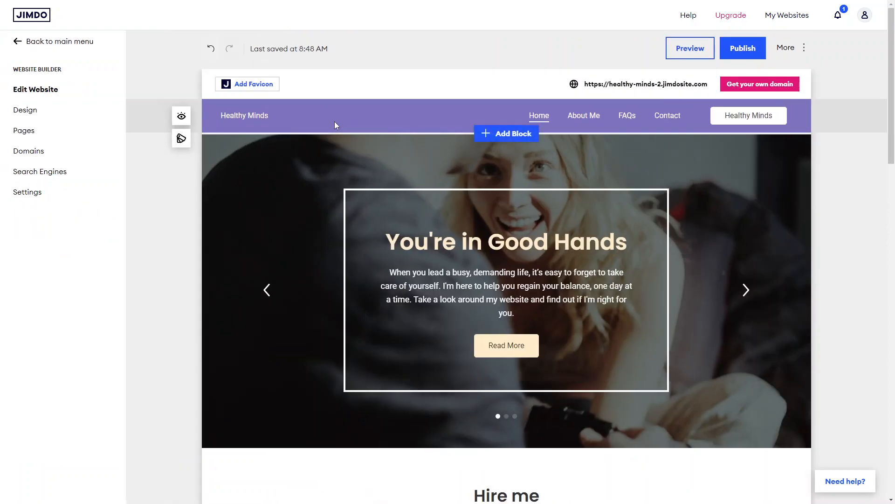
Step: Try to add a favicon to the site and dismiss the premium upgrade prompt
left_click(241, 116)
triple_click(240, 115)
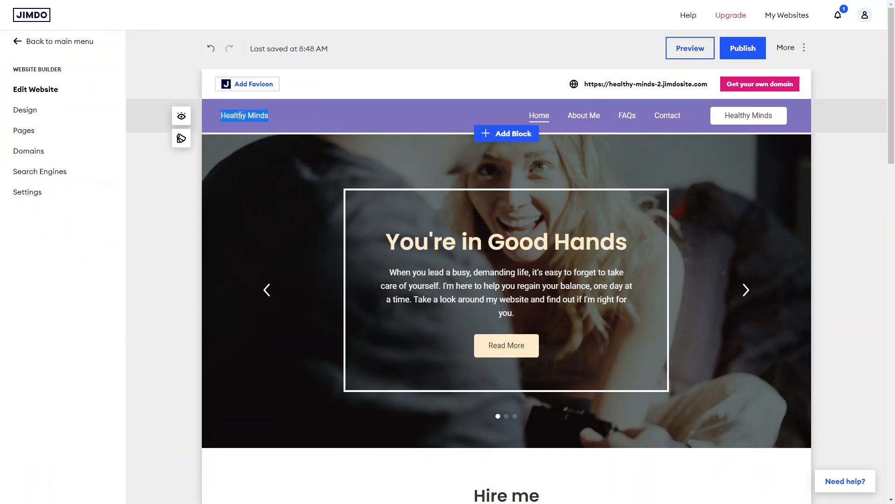
left_click(337, 115)
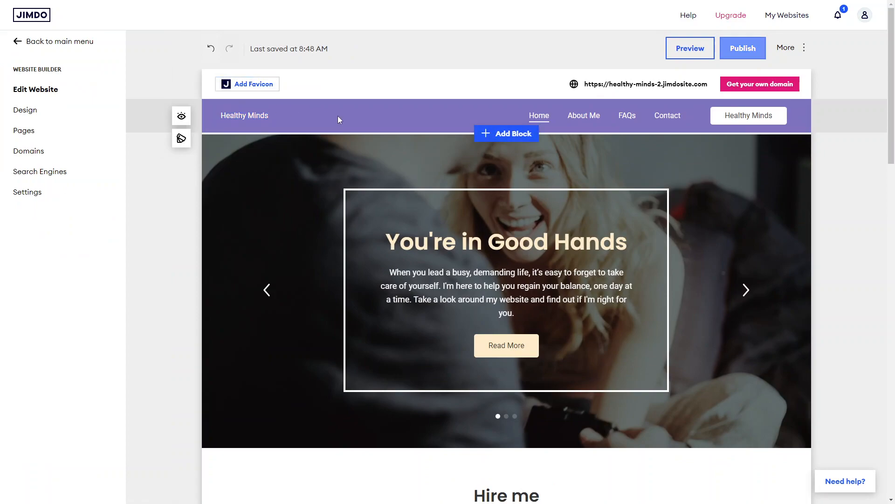
left_click(259, 89)
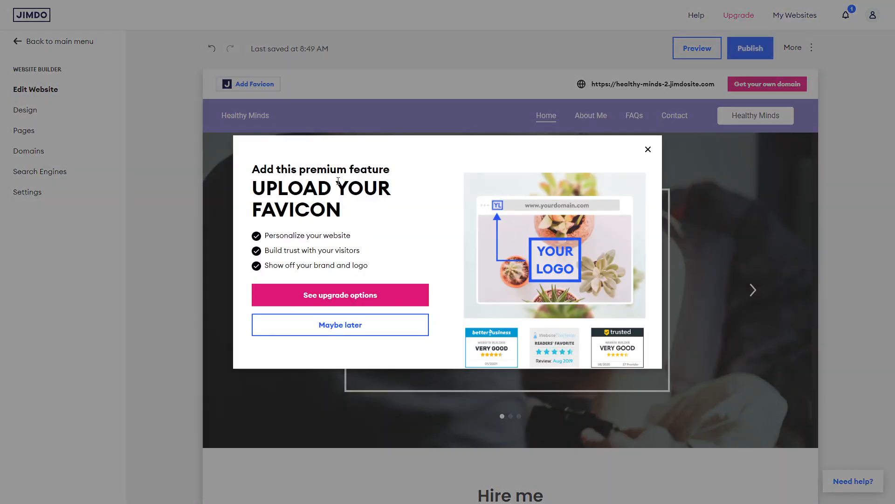
left_click(646, 151)
Step: Delete the sentence "Take a look around my website and find out if I'm right for you." from the first hero slide
scroll(589, 286, "down", 2)
scroll(591, 286, "up", 2)
scroll(591, 286, "down", 15)
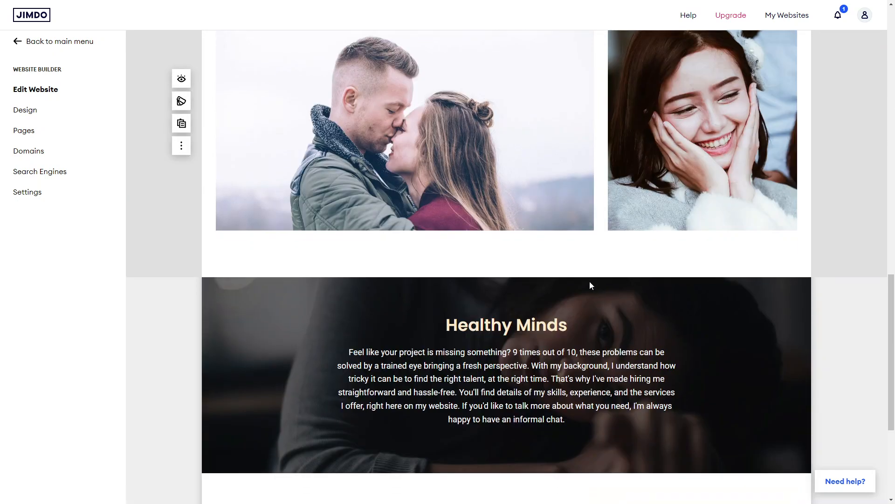
scroll(591, 285, "up", 15)
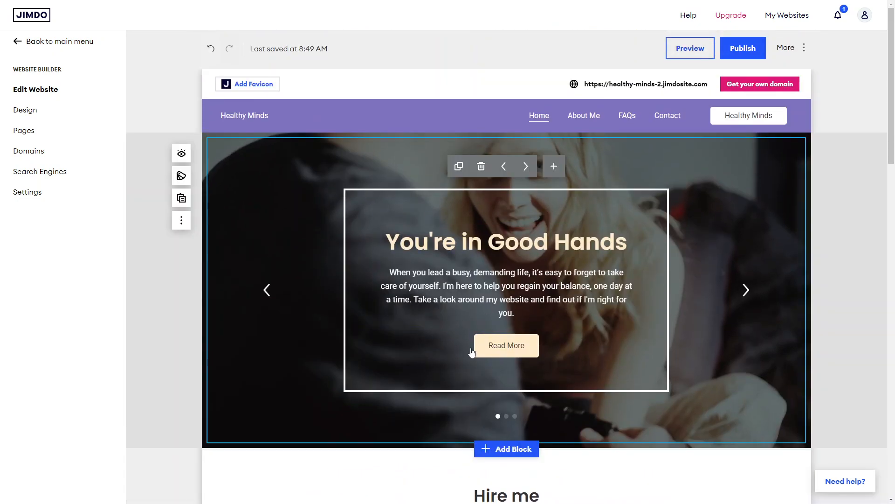
left_click(429, 249)
double_click(485, 255)
left_click(511, 304)
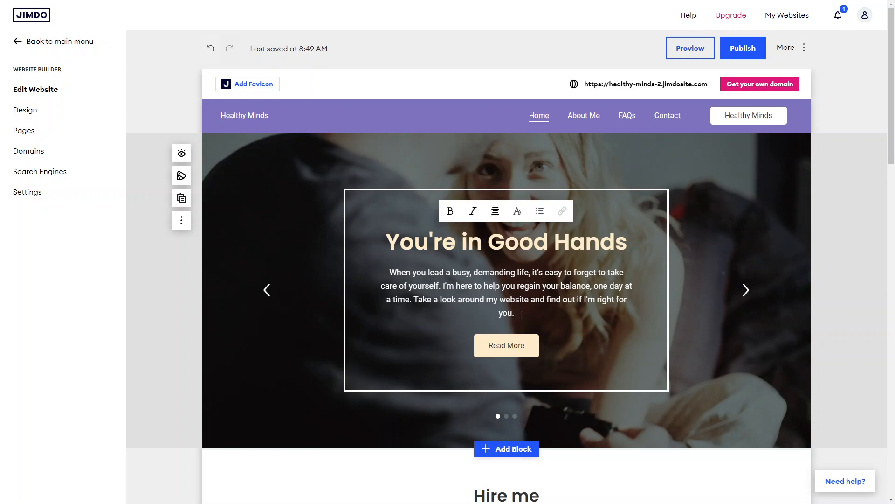
left_click_drag(521, 314, 414, 295)
key("BackSpace")
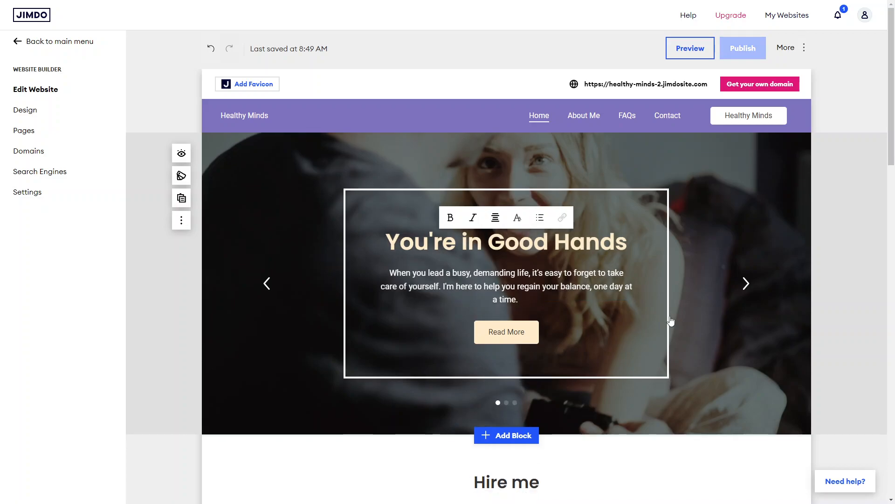
Step: Delete the My Mission slide from the hero slideshow
left_click(752, 283)
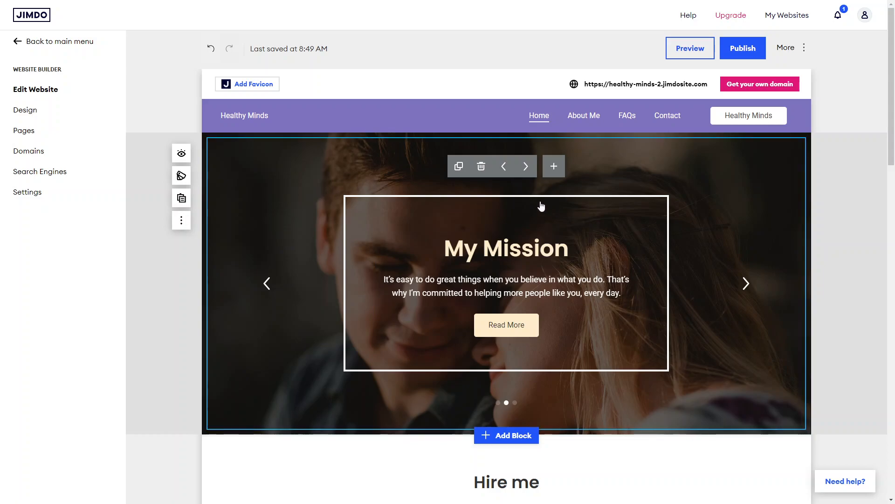
left_click(480, 167)
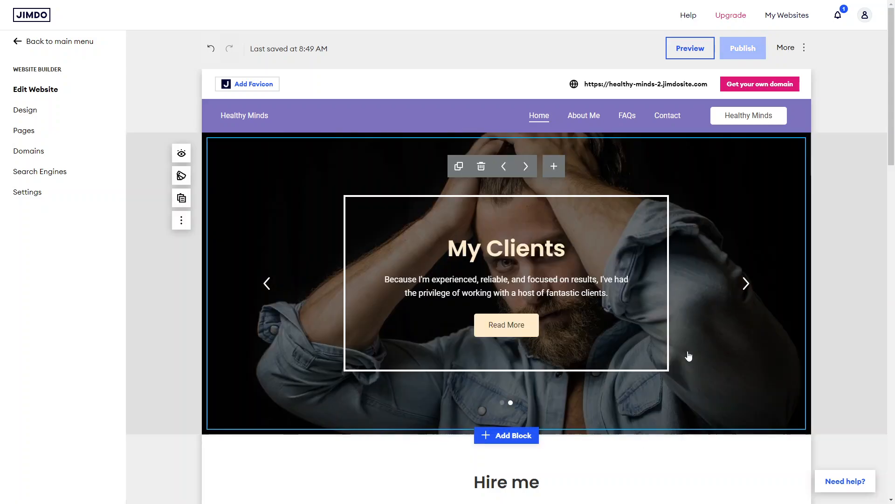
left_click(266, 288)
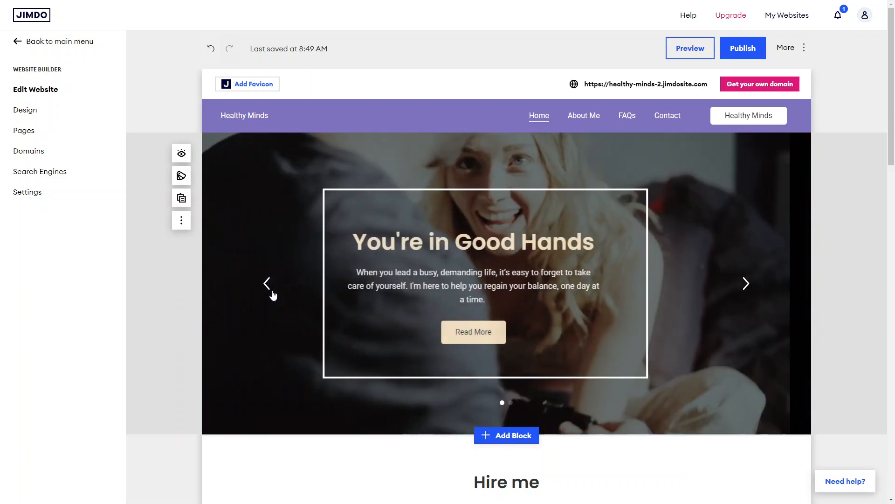
left_click(751, 285)
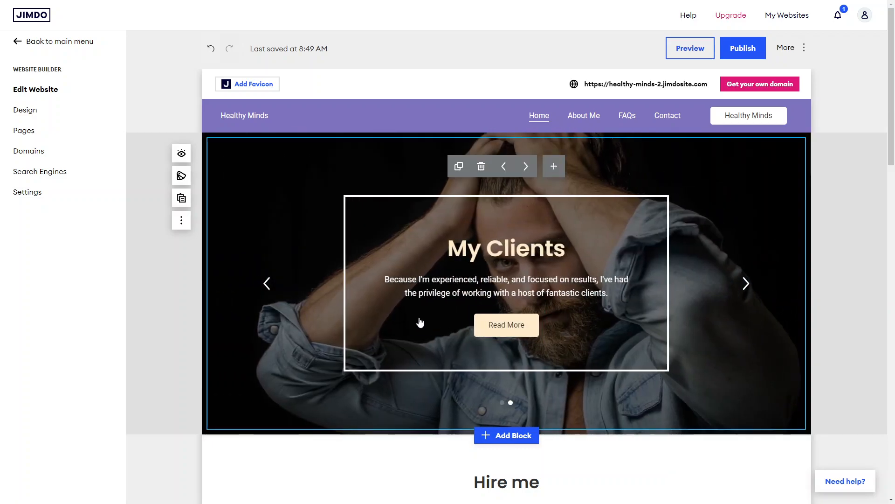
Step: Examine the Read More button options and the image editing options of the My Clients slide
left_click(432, 297)
left_click(503, 330)
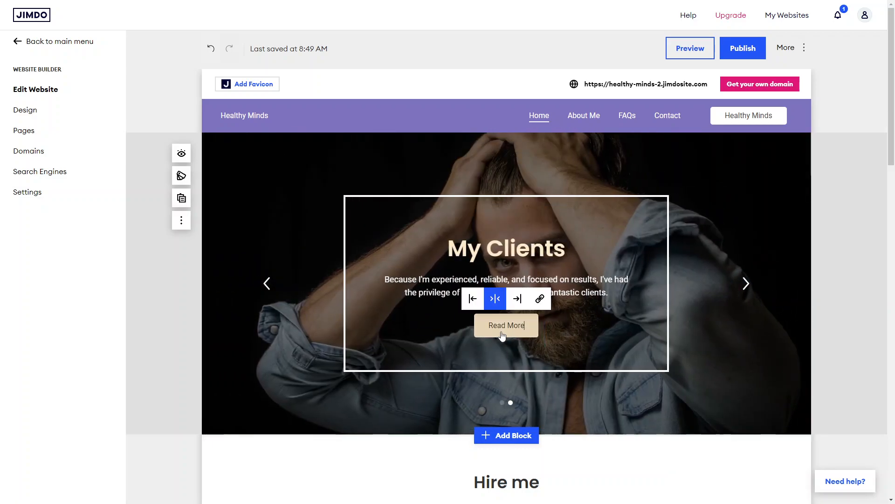
left_click(506, 360)
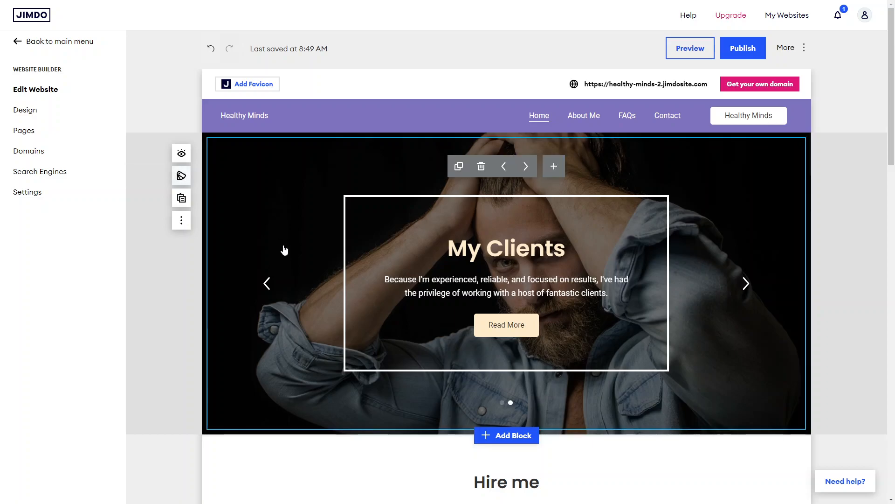
left_click(266, 269)
left_click(262, 195)
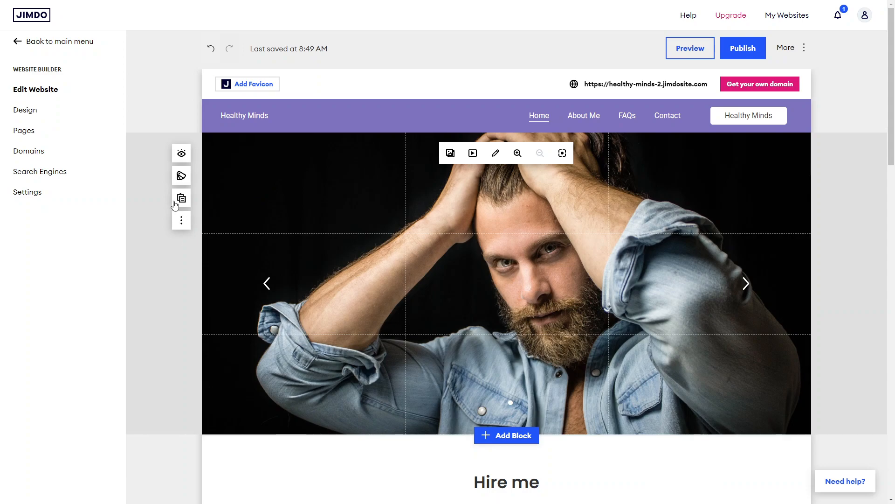
Step: Set the hero slideshow block's background color to the blue-grey swatch in the block design options
left_click(181, 176)
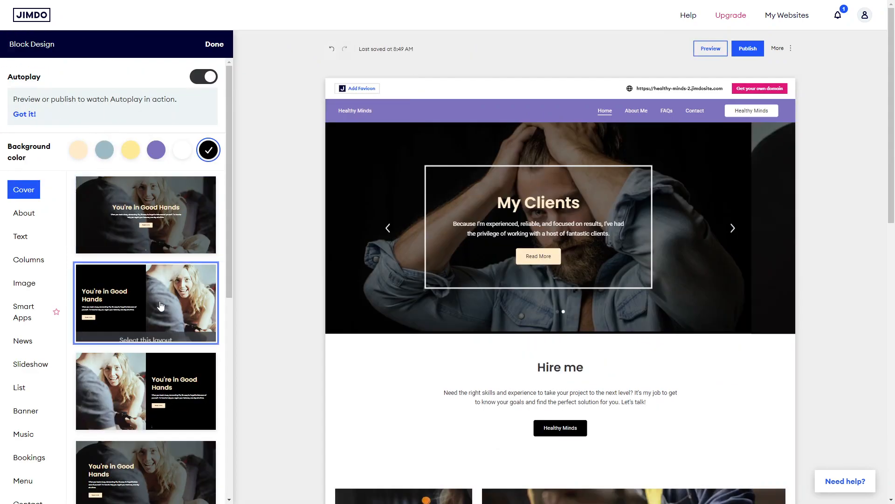
scroll(159, 306, "down", 2)
scroll(159, 306, "down", 1)
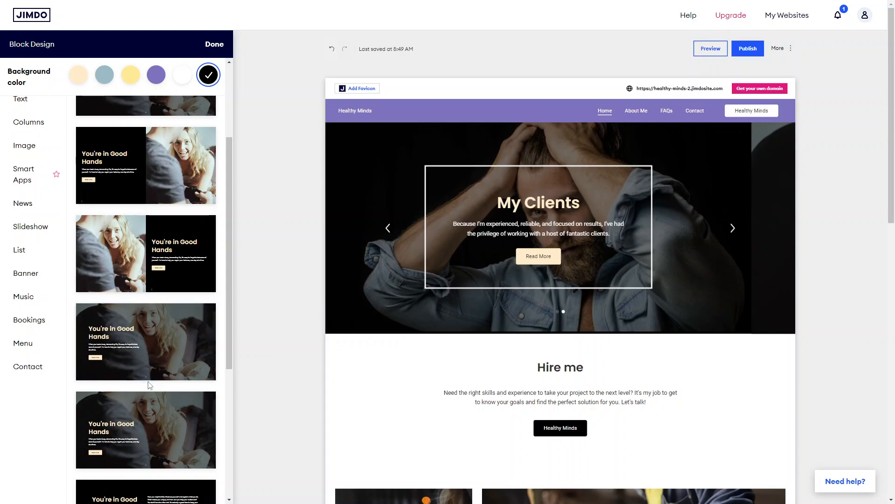
scroll(149, 373, "down", 5)
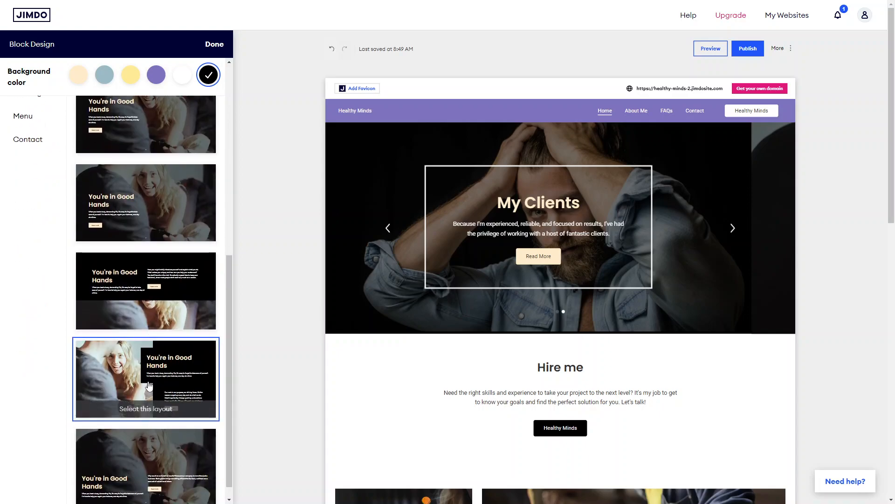
scroll(149, 386, "up", 8)
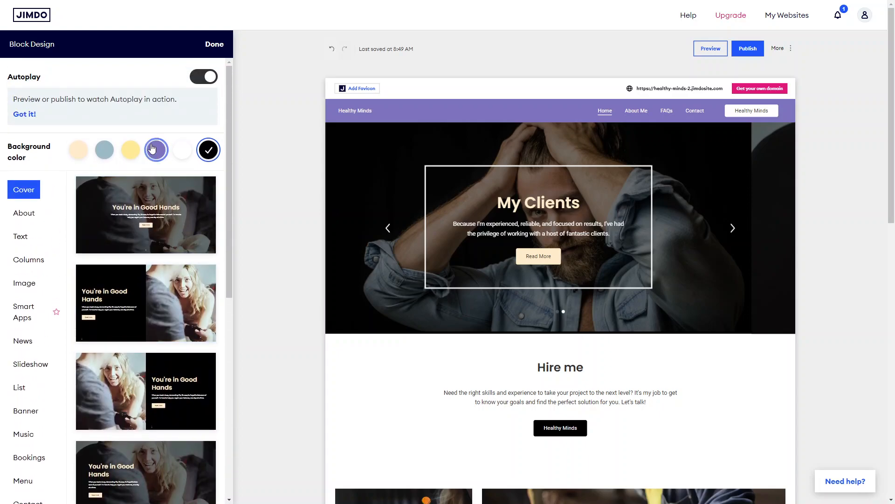
left_click(132, 150)
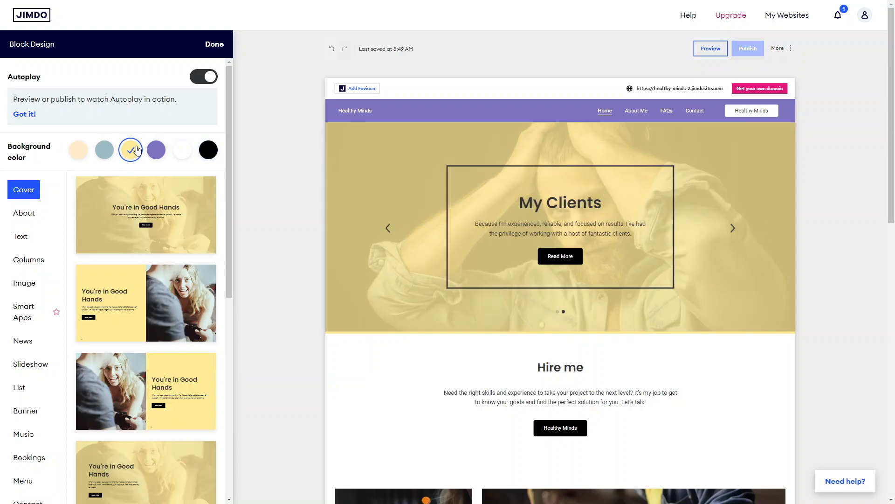
left_click(78, 156)
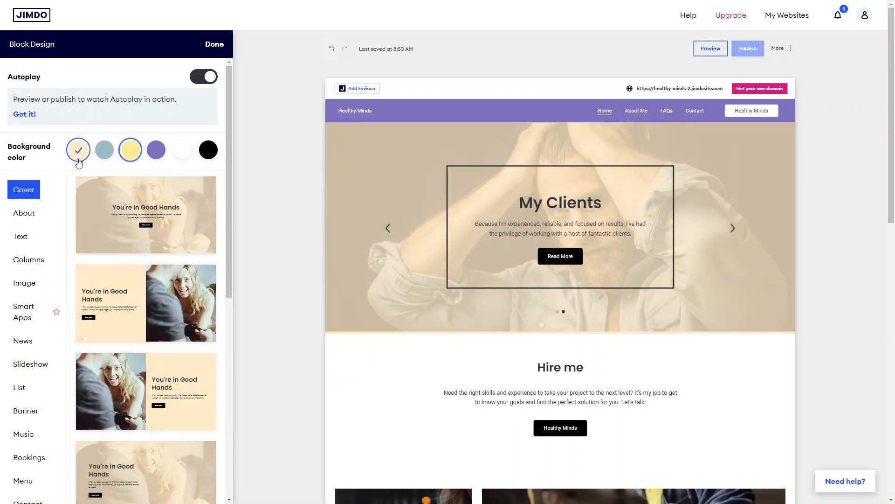
scroll(160, 386, "down", 2)
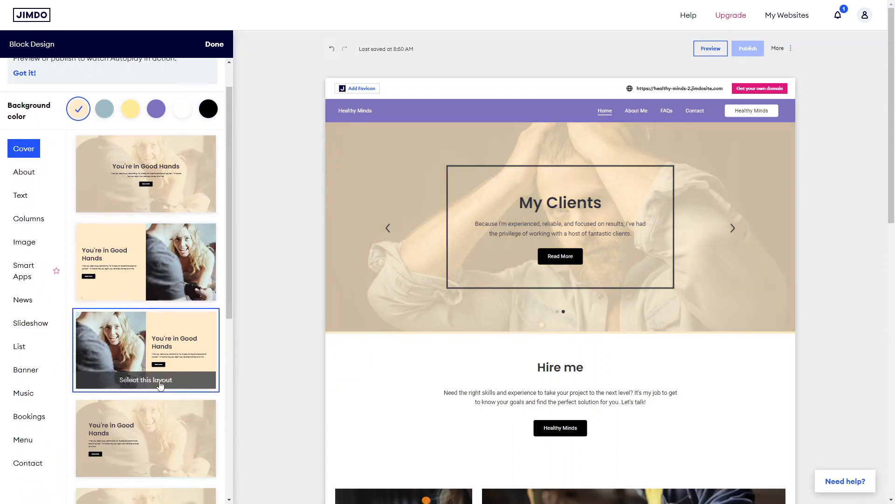
scroll(167, 241, "up", 2)
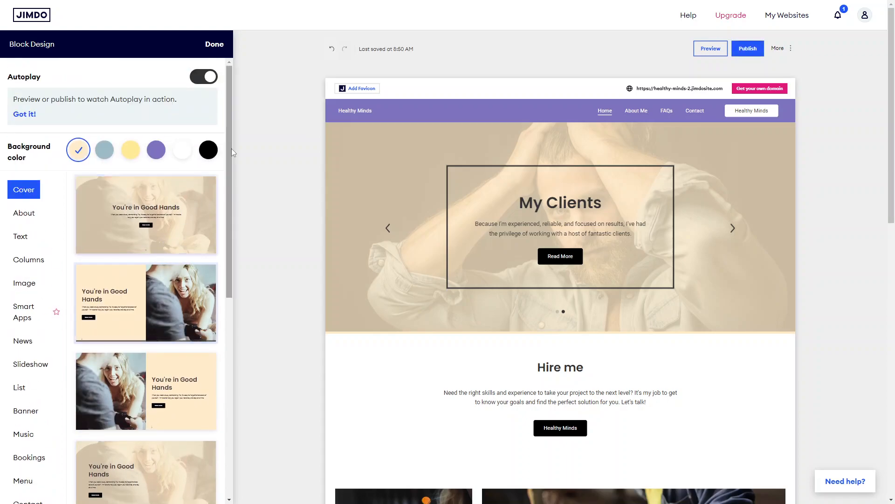
left_click(105, 150)
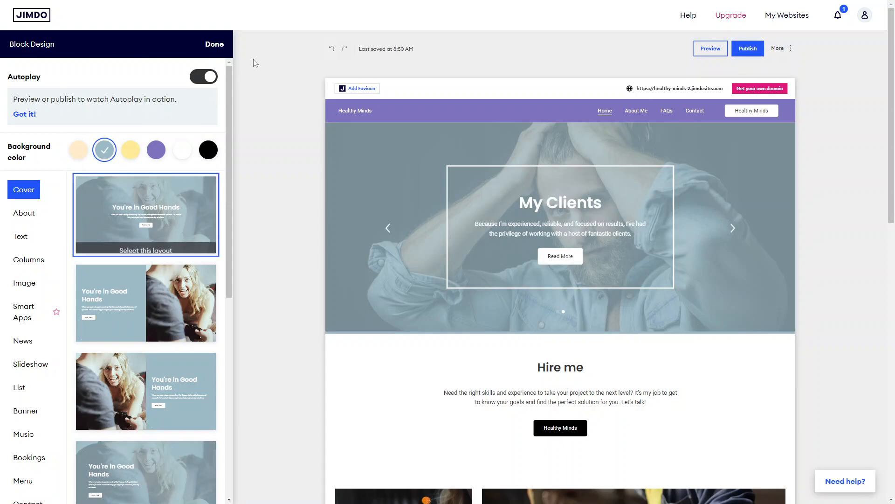
left_click(215, 55)
Step: Browse the block layouts in the About, Text and Image categories for a new block below the Hire me section, without adding one
scroll(405, 256, "down", 6)
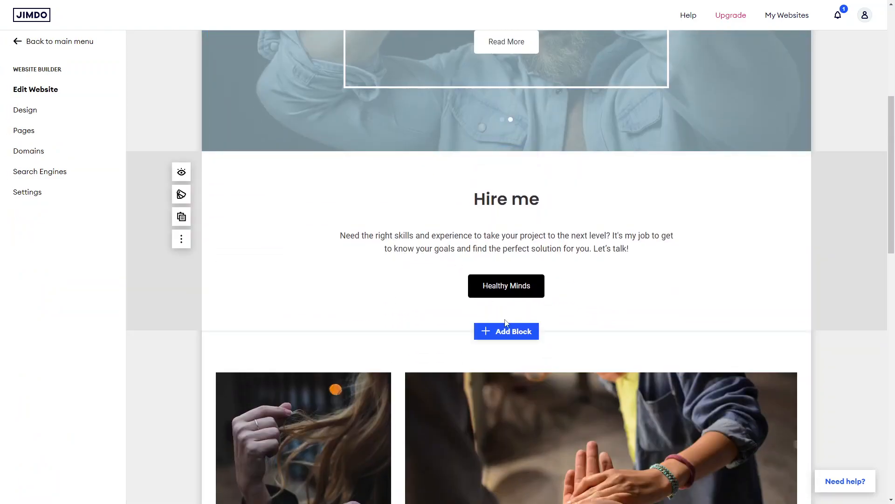
left_click(502, 331)
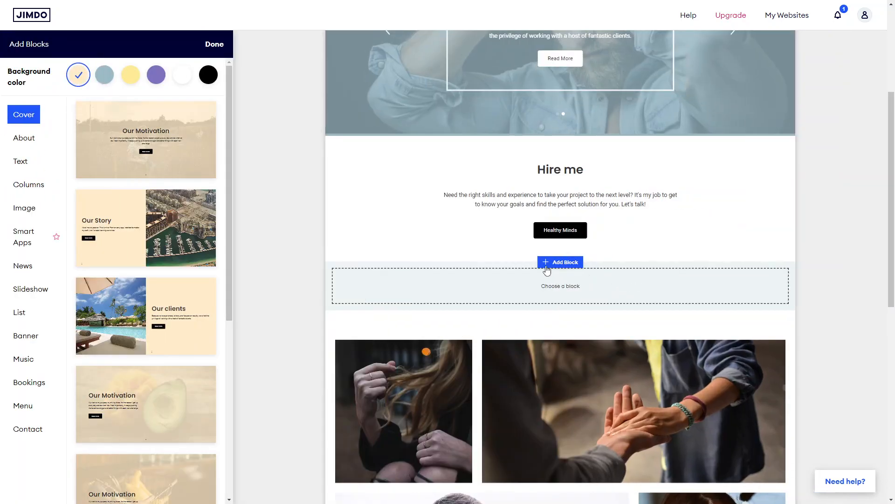
mouse_move(163, 225)
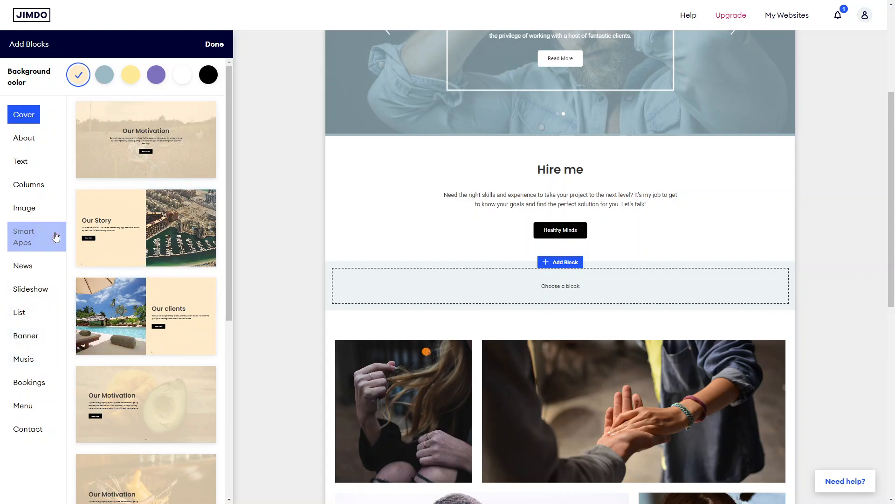
left_click(26, 141)
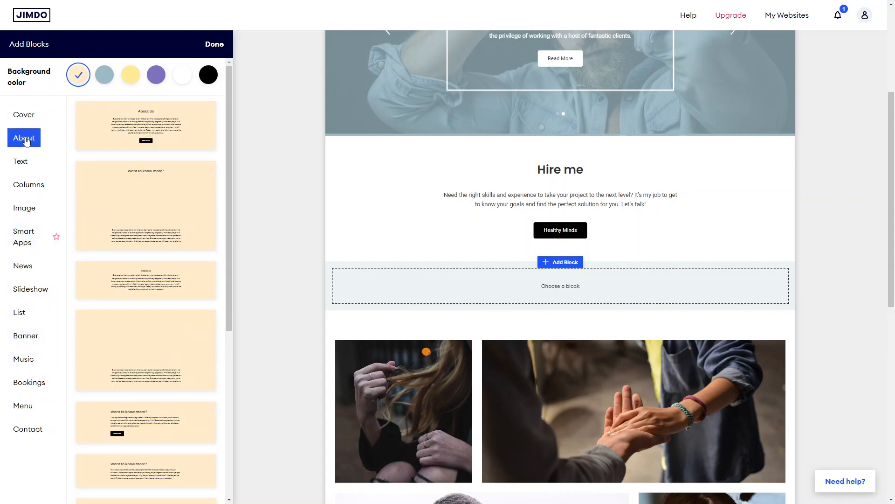
left_click(29, 164)
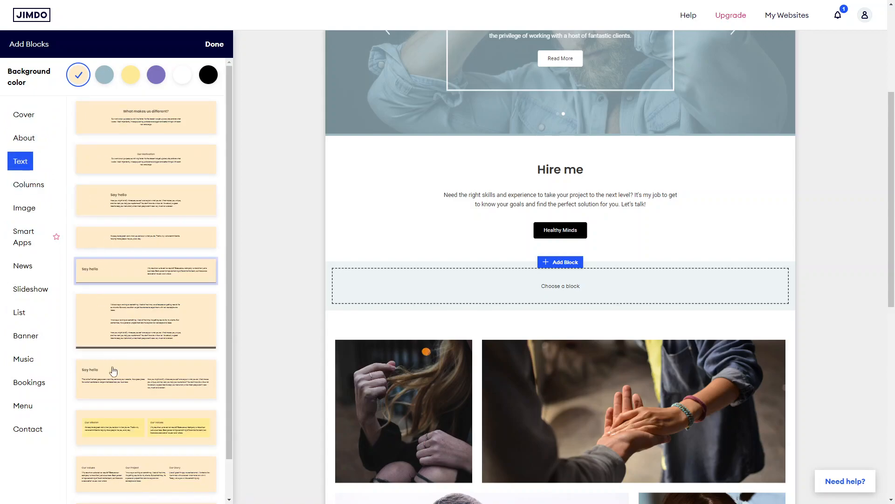
scroll(113, 438, "down", 1)
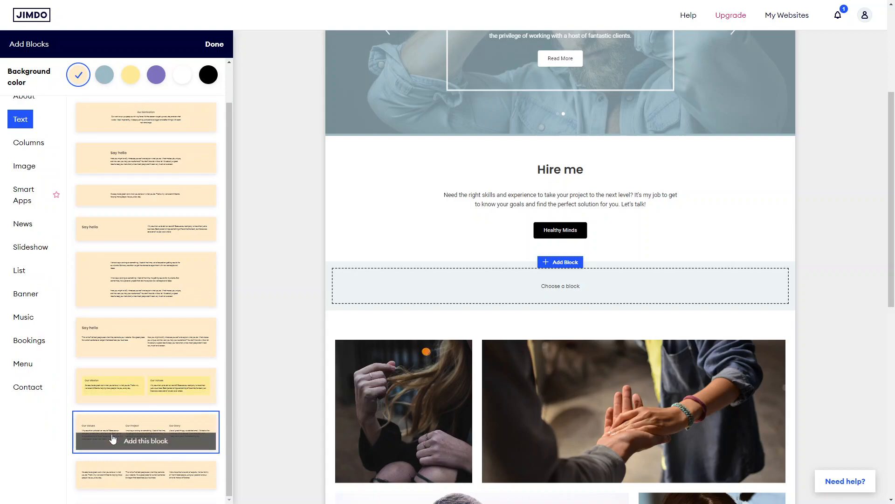
left_click(25, 167)
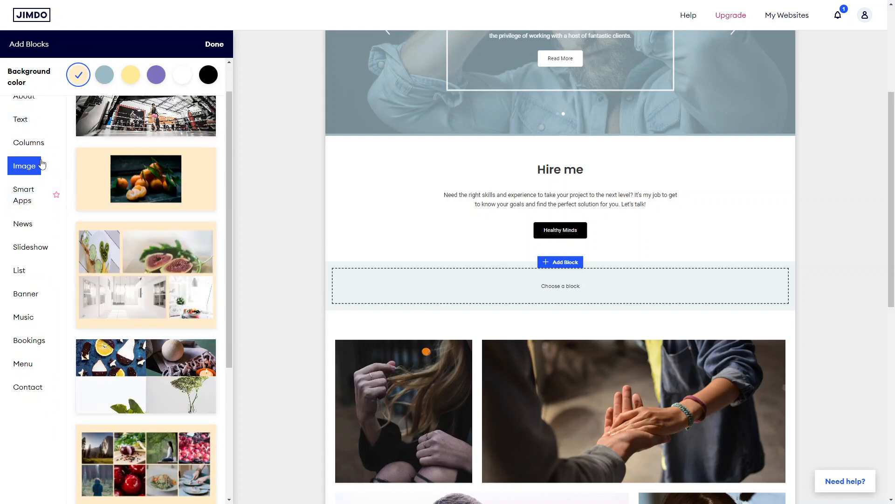
left_click(30, 122)
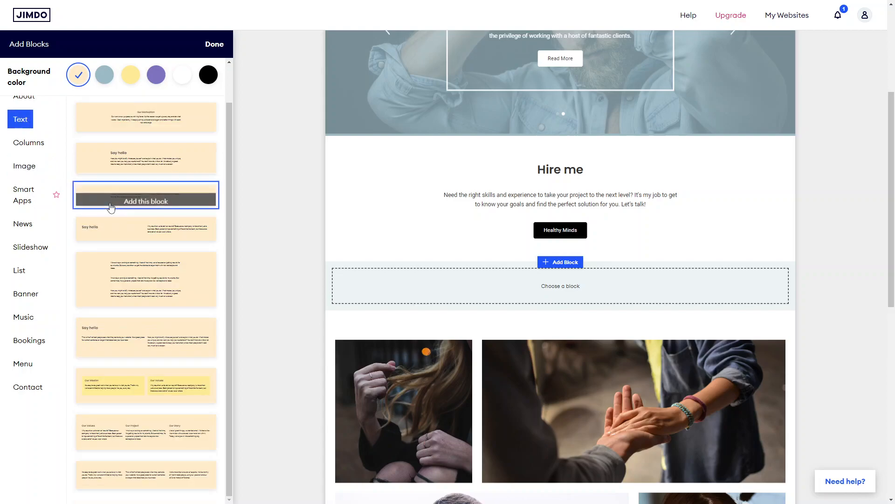
scroll(110, 208, "up", 5)
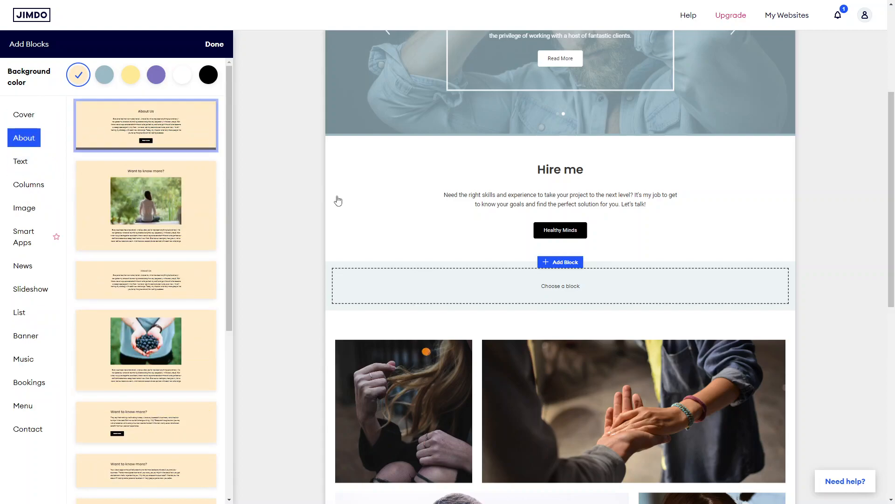
left_click(219, 49)
scroll(442, 290, "down", 9)
scroll(441, 290, "up", 6)
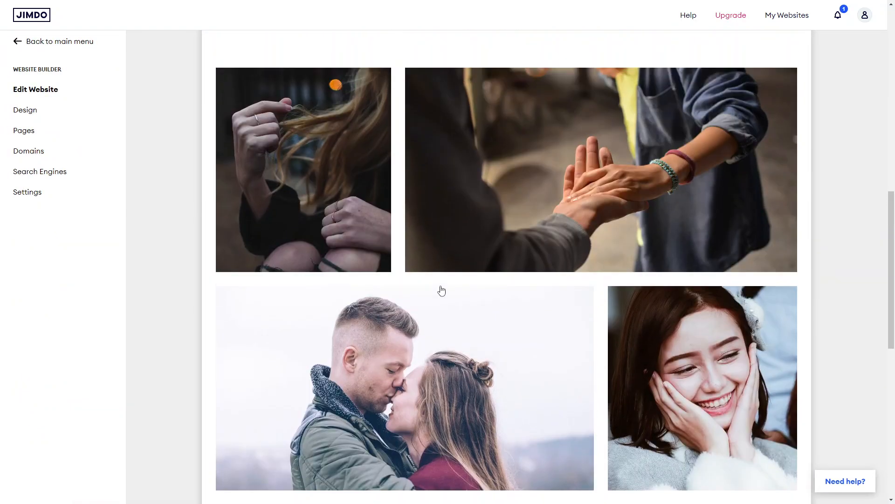
Step: Delete two images from the photo gallery block below the Hire me section
left_click(553, 211)
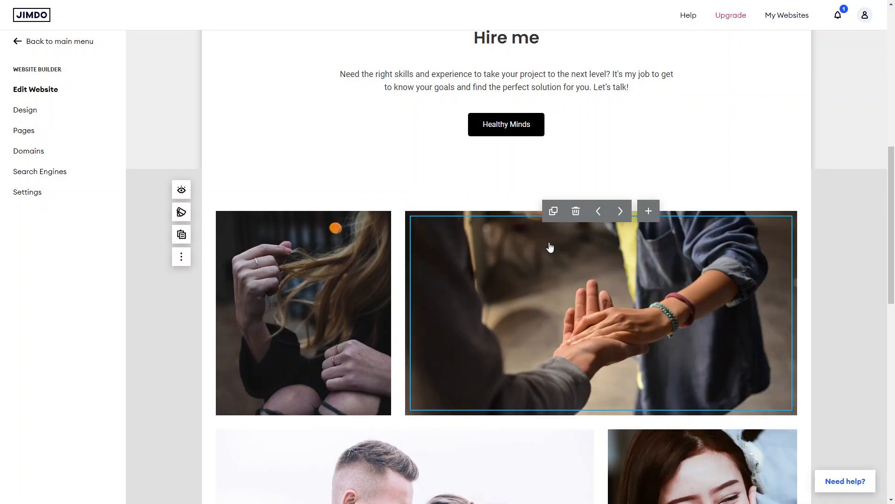
left_click(555, 229)
left_click(577, 212)
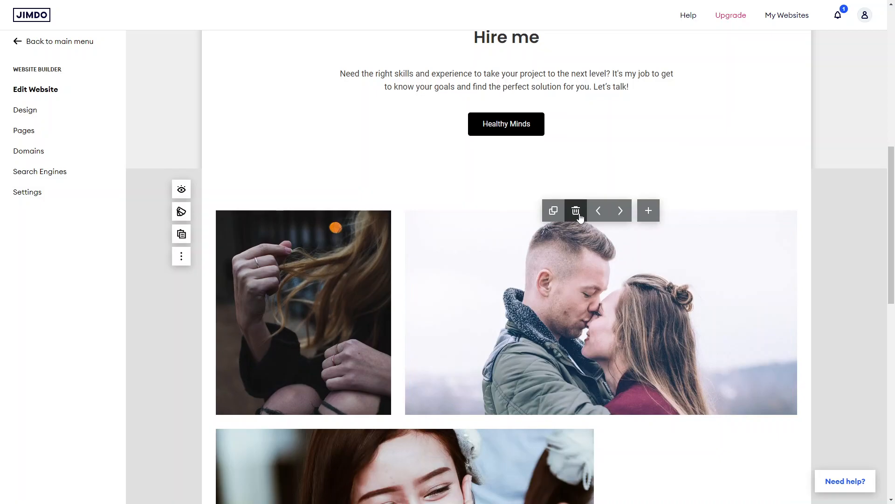
left_click(577, 212)
Step: Delete the entire photo gallery block below the Hire me section
scroll(581, 218, "up", 2)
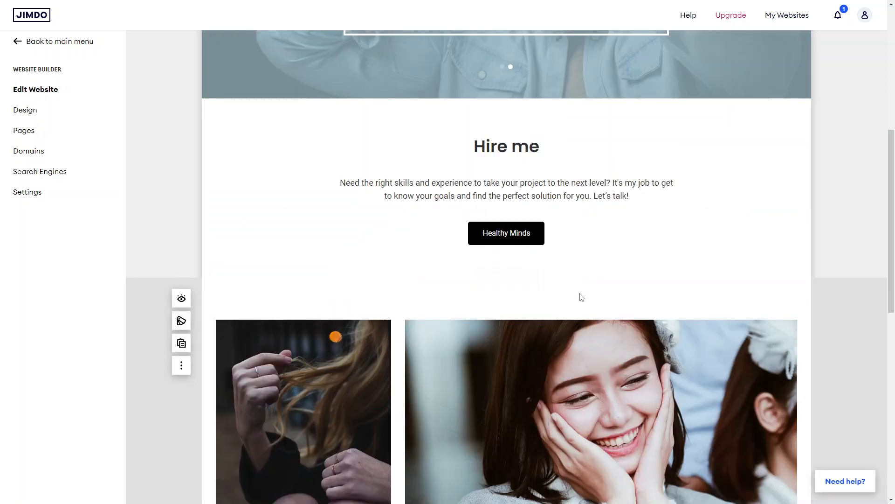
left_click(183, 373)
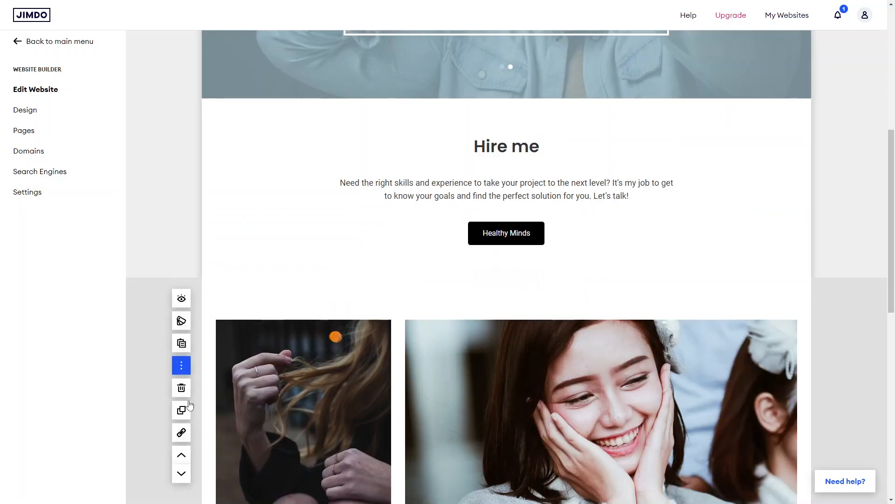
left_click(182, 395)
scroll(405, 314, "up", 3)
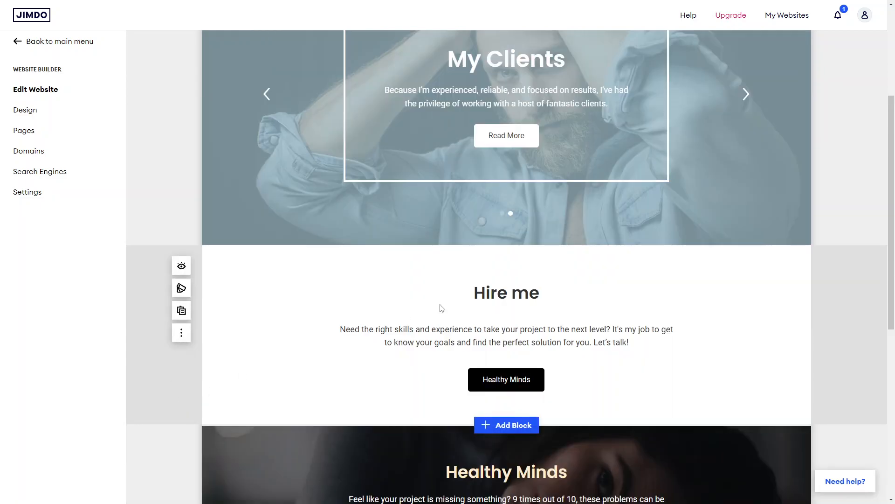
left_click(477, 303)
scroll(478, 304, "down", 7)
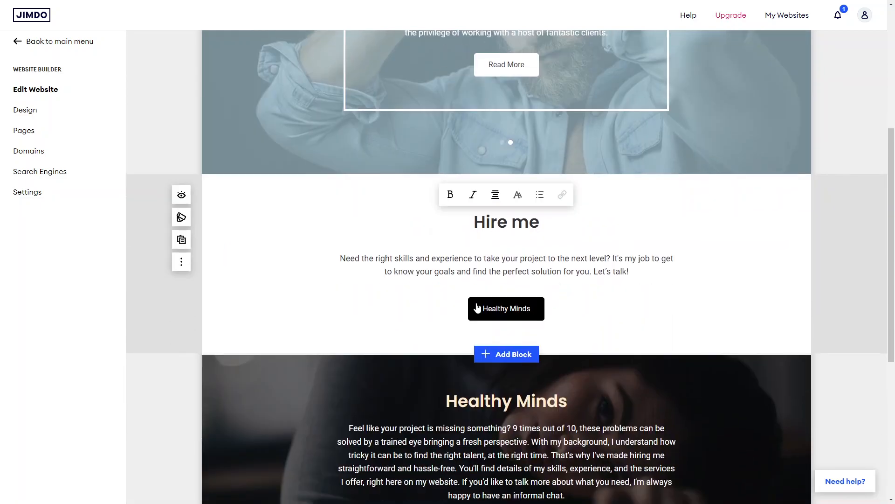
scroll(477, 307, "up", 4)
scroll(477, 308, "down", 4)
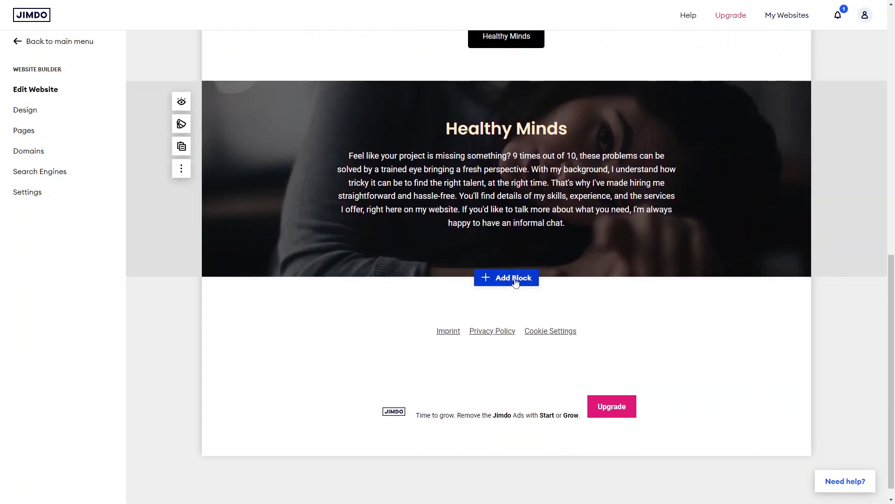
Step: Add a contact form block with a purple background below the Healthy Minds text block
left_click(515, 282)
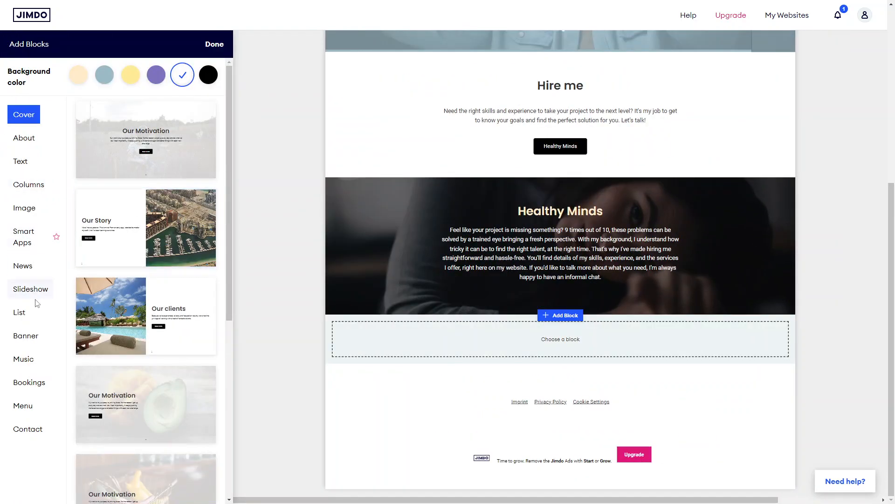
left_click(38, 437)
mouse_move(168, 115)
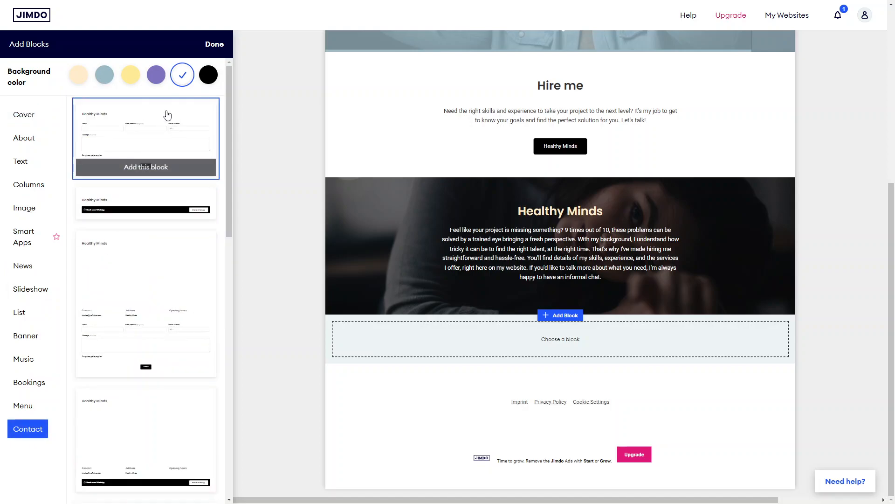
left_click(156, 75)
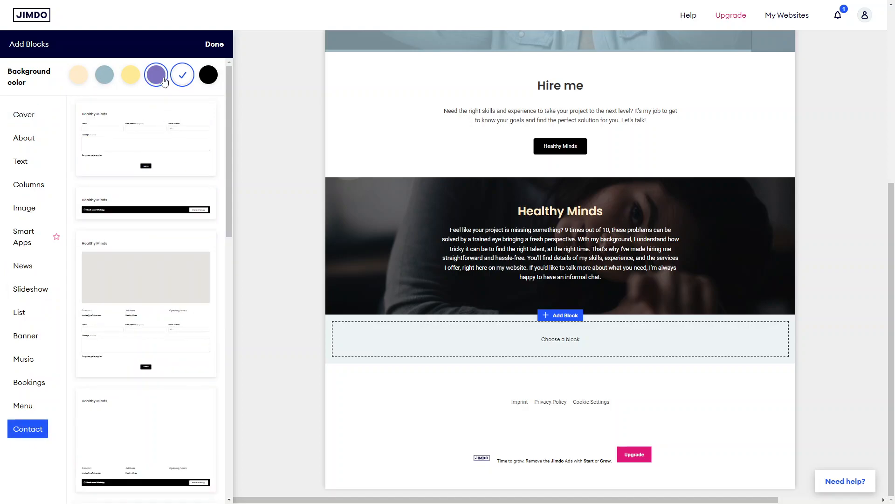
left_click(107, 81)
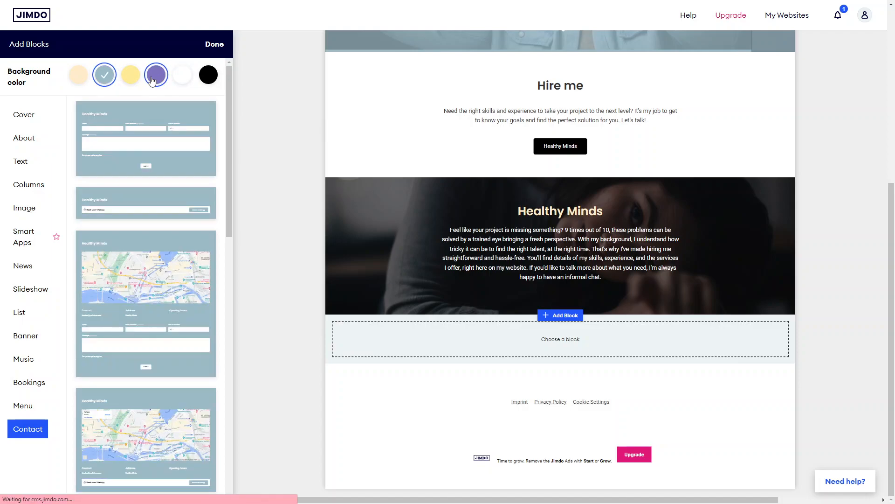
left_click(156, 79)
left_click(147, 167)
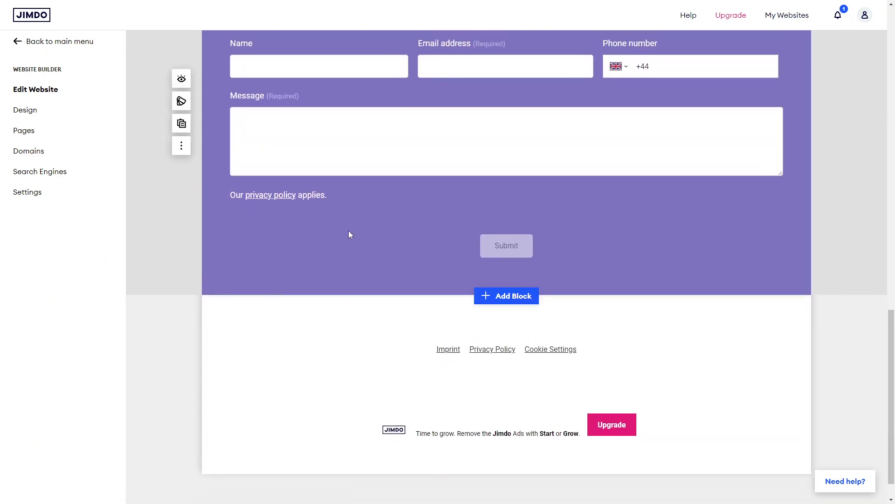
scroll(350, 236, "up", 4)
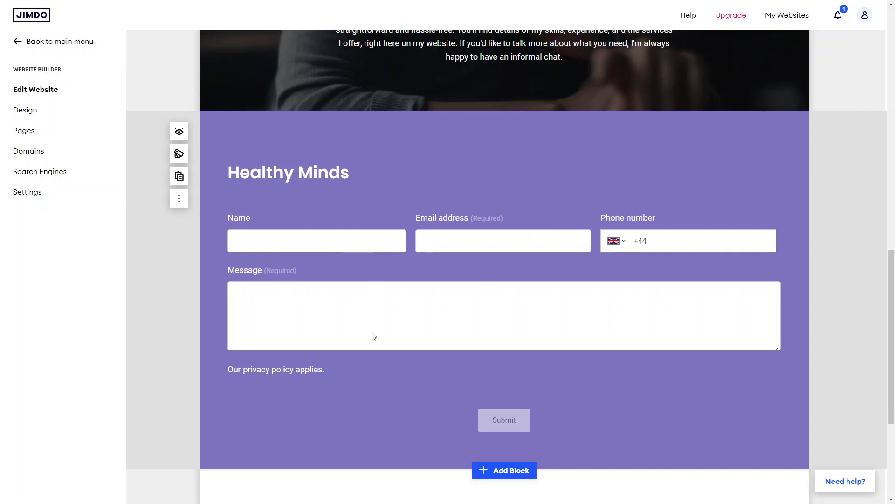
left_click(180, 200)
scroll(432, 212, "up", 3)
scroll(430, 184, "down", 2)
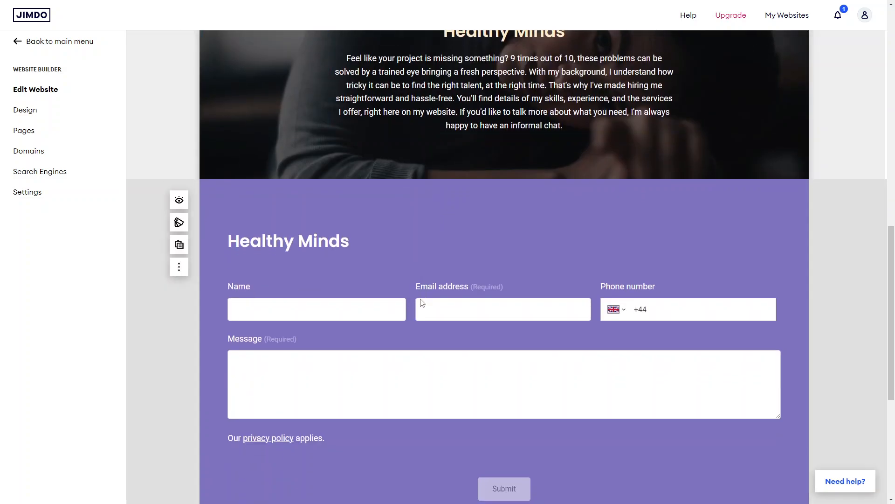
left_click(361, 246)
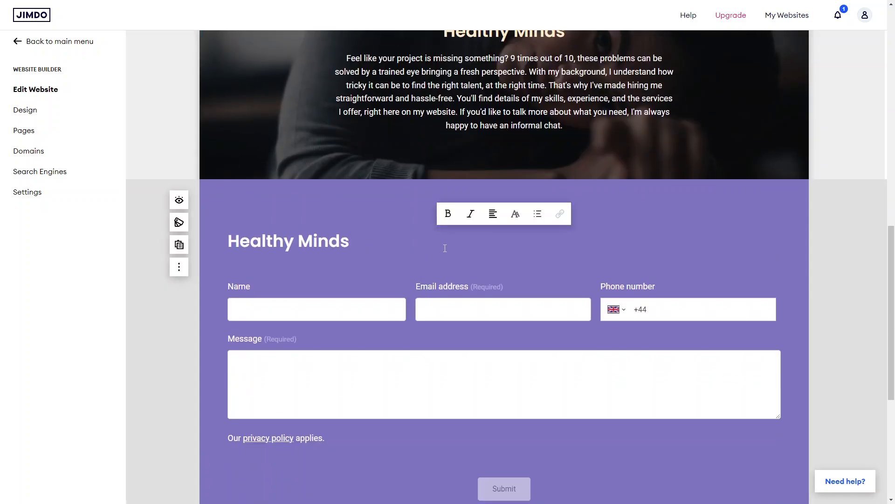
scroll(445, 248, "down", 4)
scroll(445, 252, "up", 17)
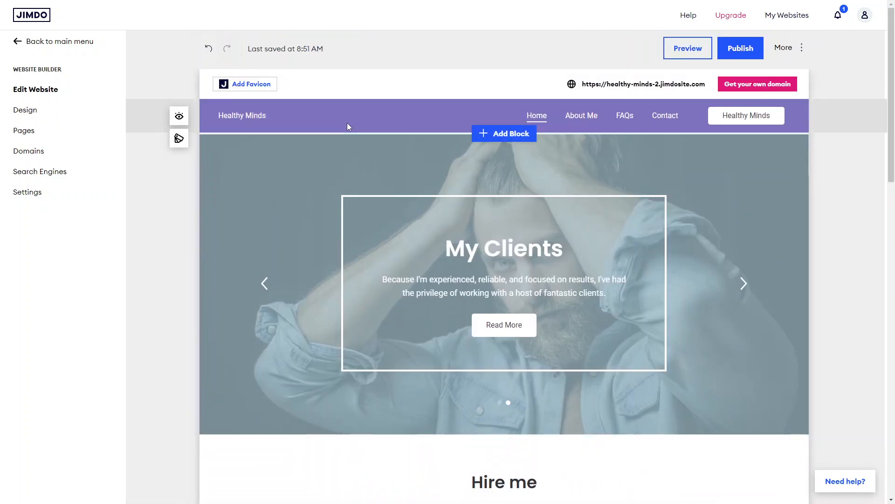
Step: Open the About Me page in the editor
left_click(24, 131)
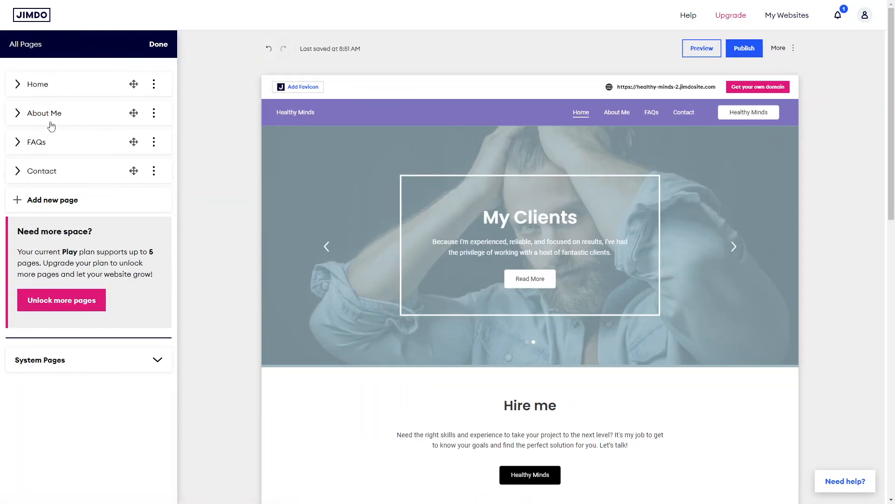
left_click(617, 120)
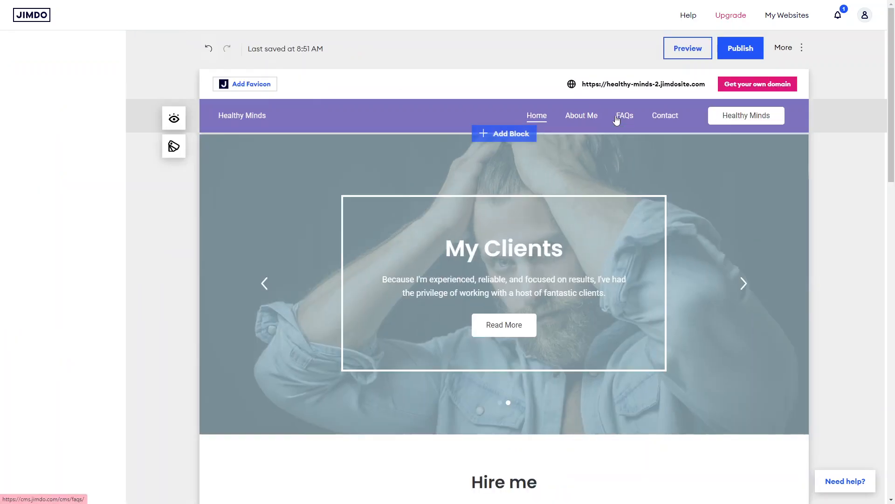
left_click(592, 120)
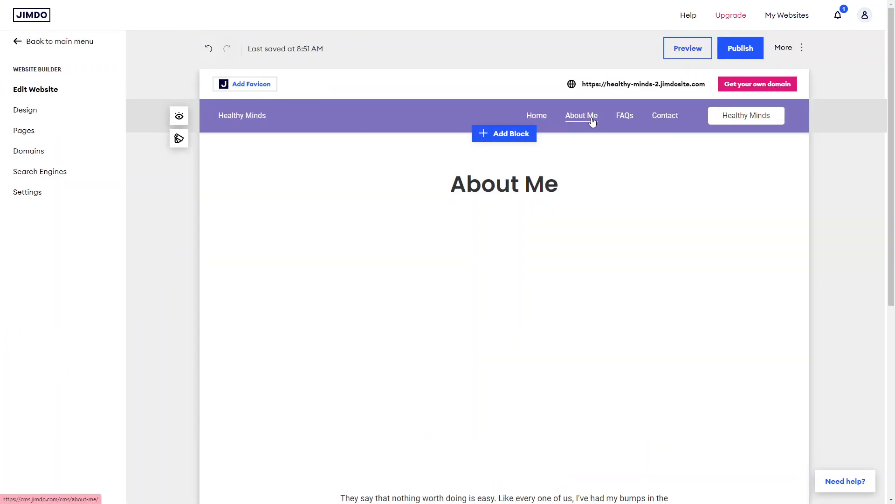
Step: Add a blue-grey "Want to know more?" About block with an image below the About Me text
scroll(555, 253, "down", 7)
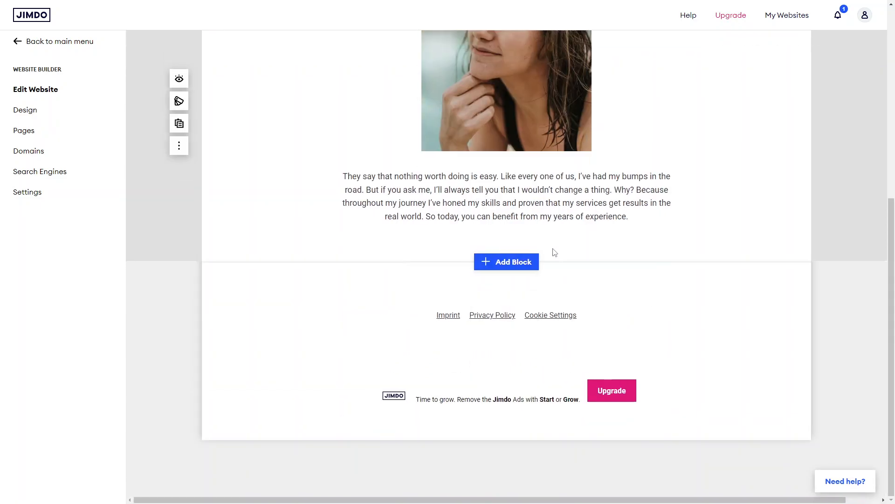
left_click(476, 264)
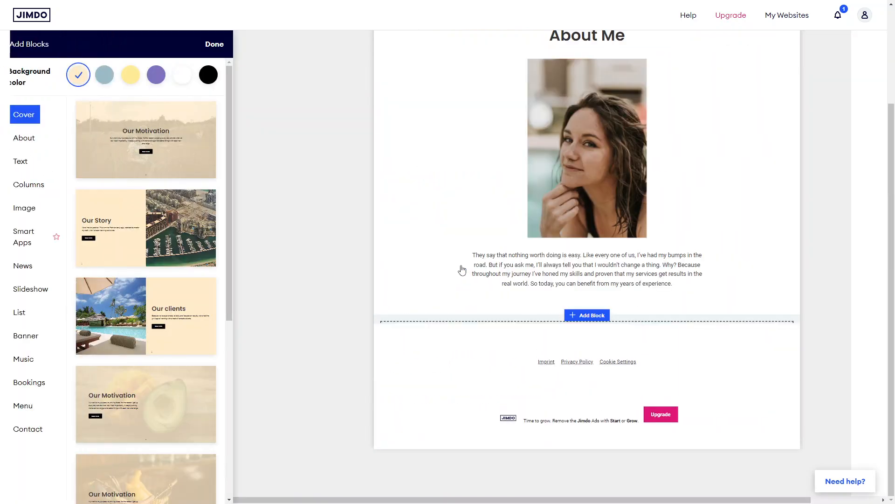
left_click(29, 147)
mouse_move(169, 223)
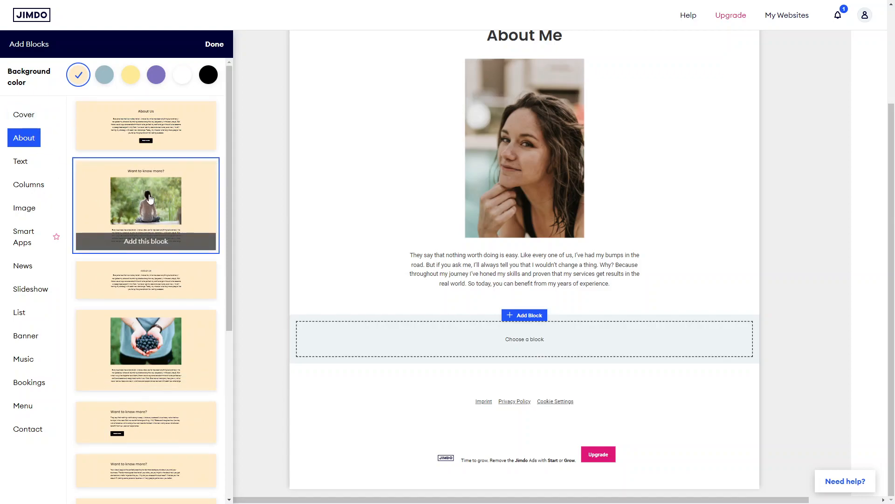
left_click(104, 74)
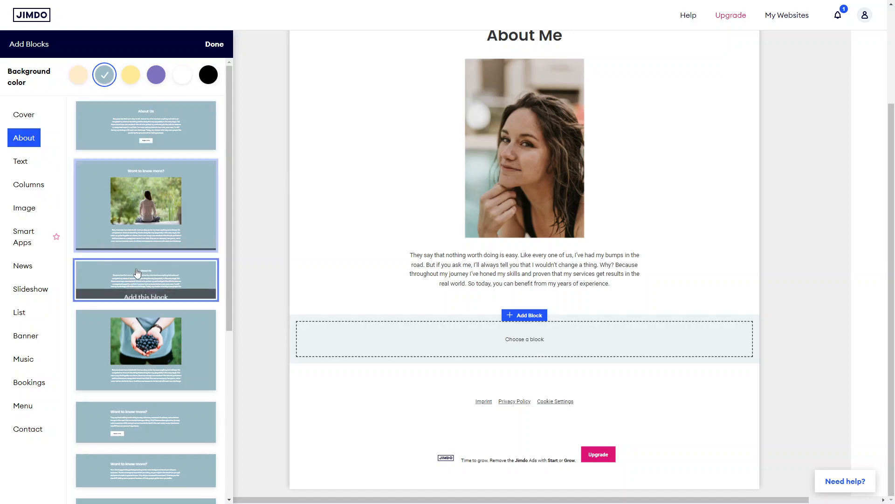
left_click(146, 215)
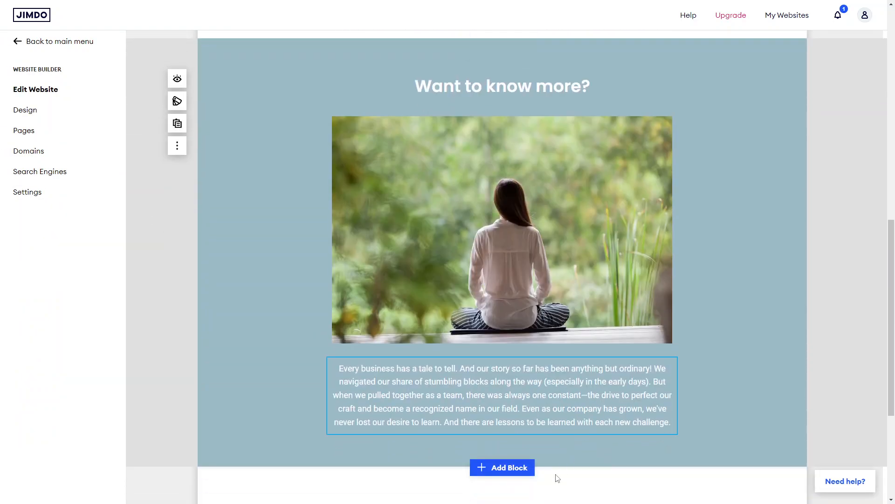
scroll(549, 384, "up", 12)
mouse_move(740, 180)
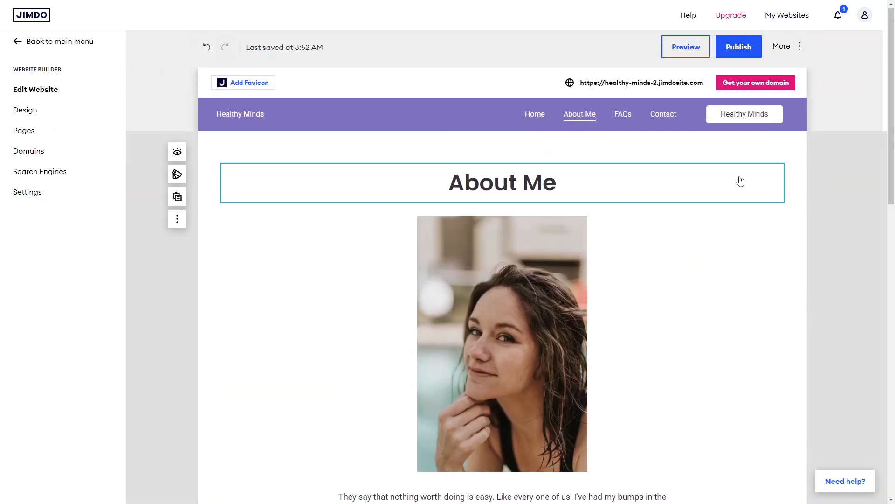
Step: Delete the About Me intro block with the portrait photo from the About Me page
left_click(184, 223)
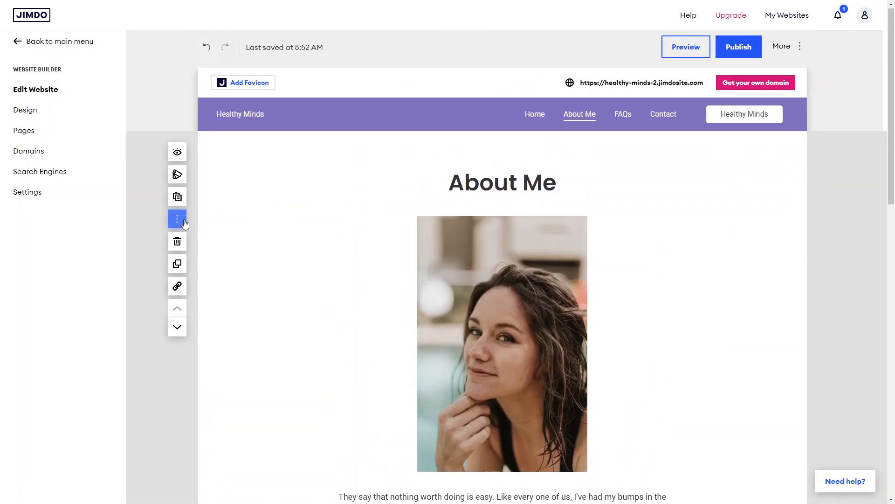
left_click(260, 168)
left_click(247, 154)
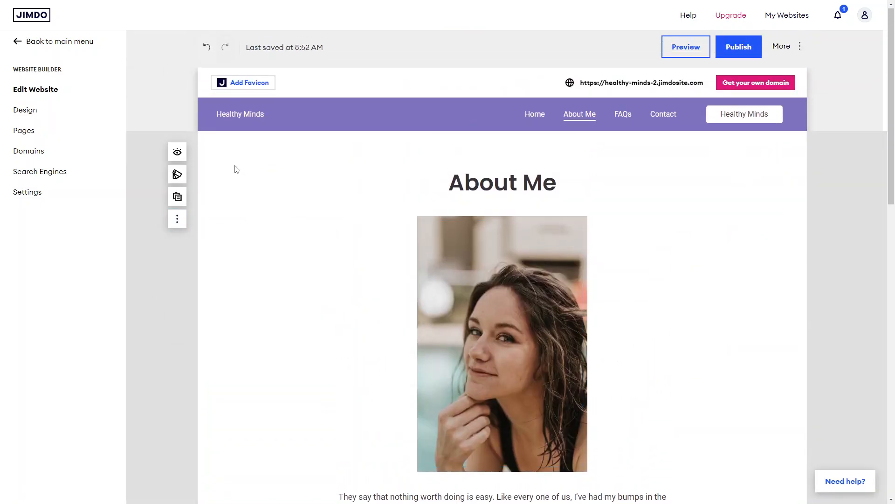
left_click(178, 220)
left_click(177, 236)
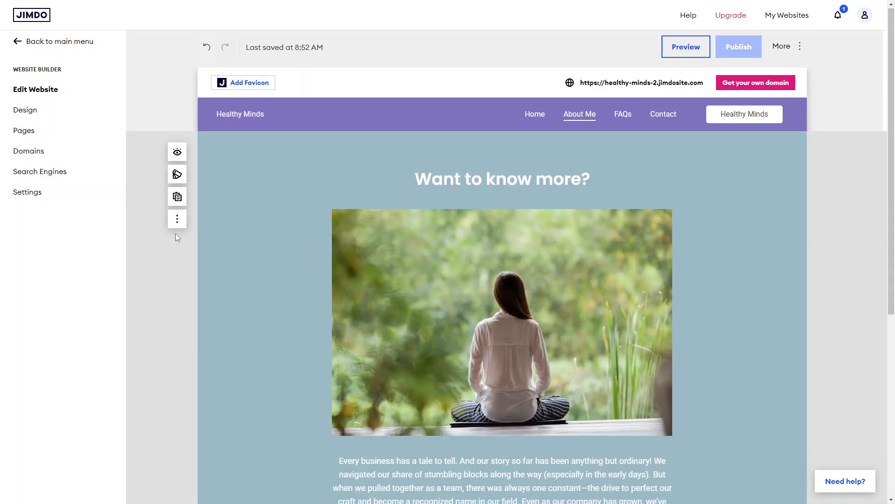
Step: Give the footer a right-aligned layout and a purple background colour
scroll(455, 295, "down", 5)
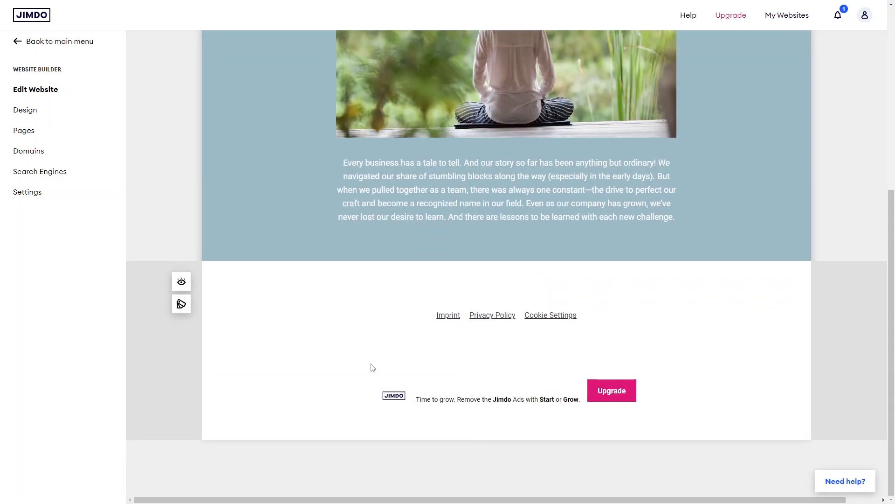
left_click(182, 304)
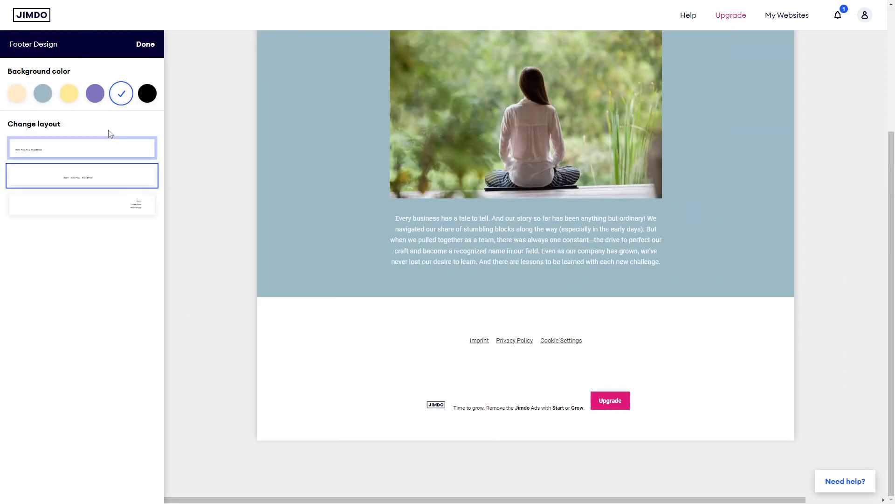
left_click(132, 204)
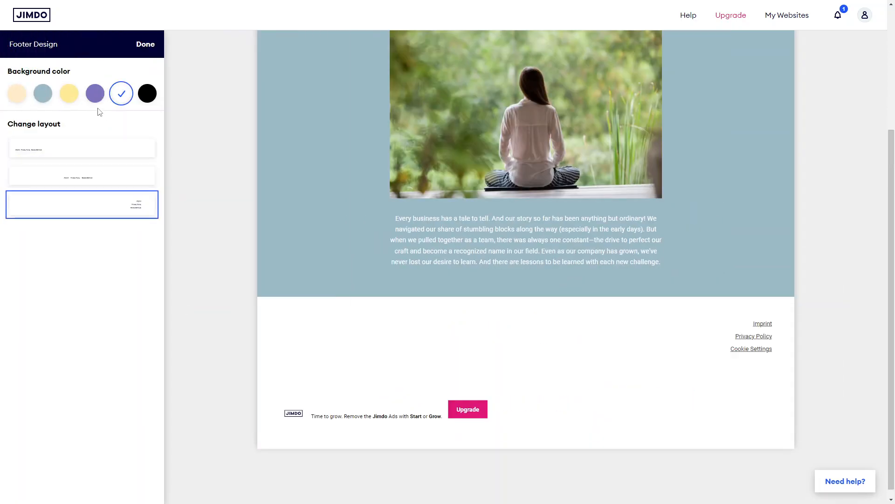
left_click(69, 94)
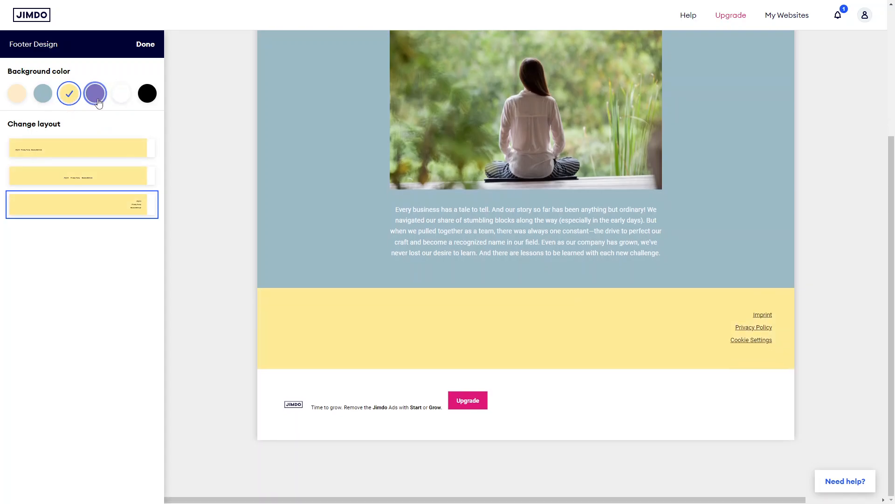
left_click(99, 103)
scroll(284, 419, "up", 3)
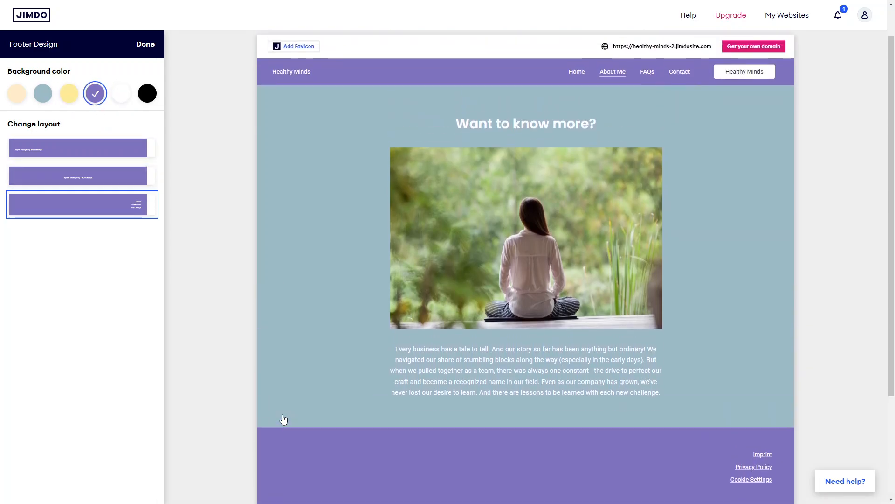
scroll(284, 420, "up", 1)
left_click(154, 49)
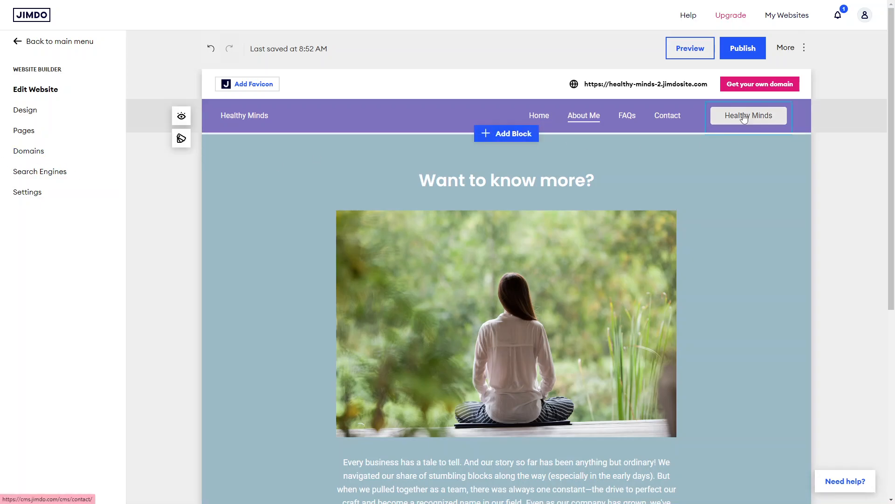
Step: Open the Contact page in the editor
left_click(673, 121)
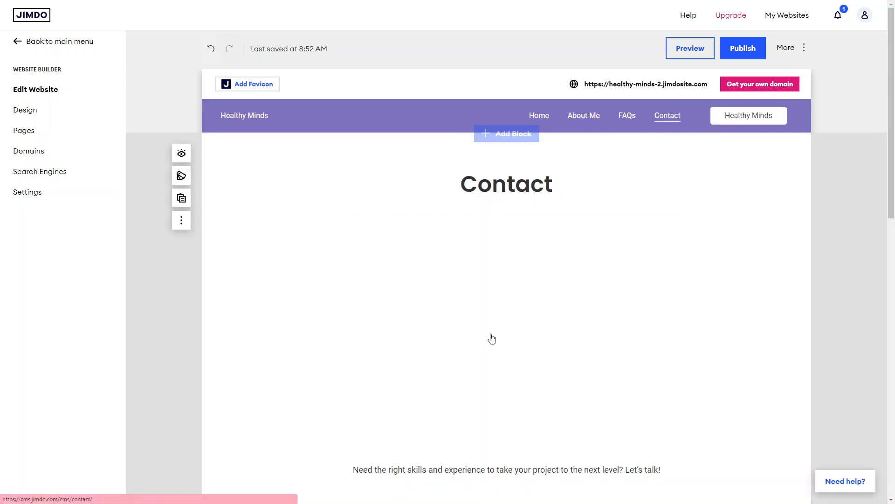
scroll(491, 337, "down", 7)
scroll(441, 190, "up", 7)
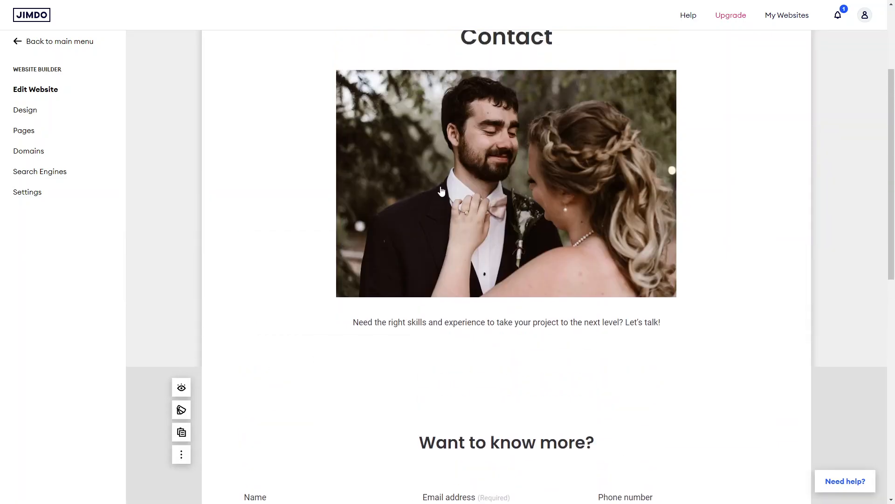
Step: Replace the Contact page photo with the pine cones image from the saved images
left_click(435, 239)
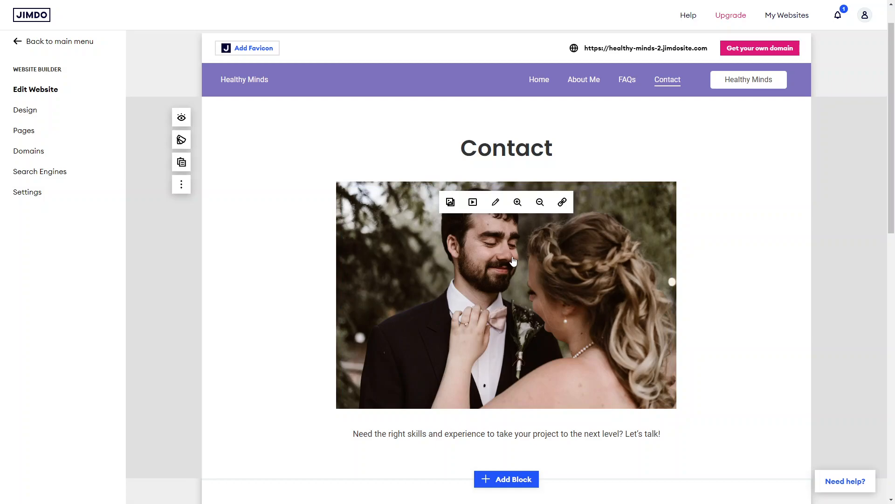
left_click(485, 253)
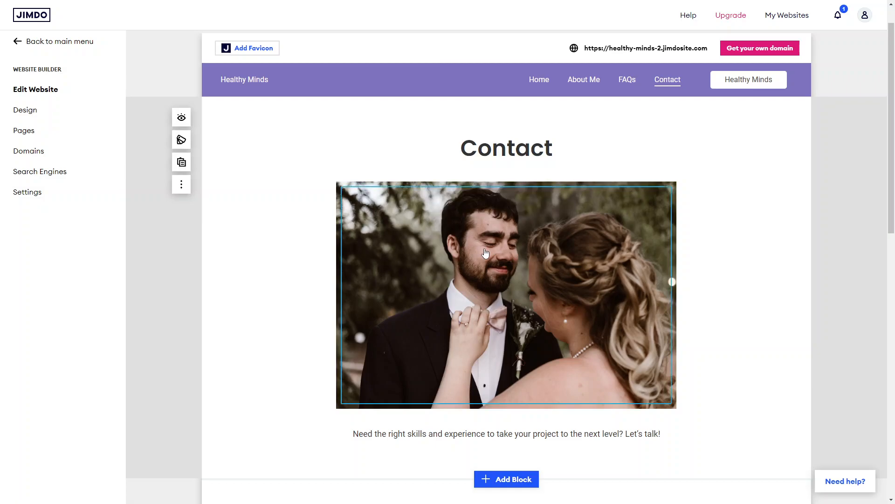
left_click(474, 252)
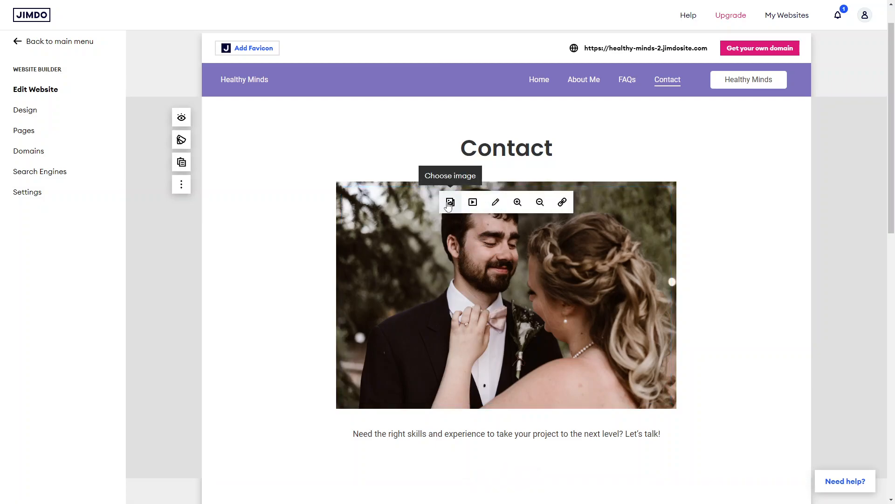
left_click(449, 204)
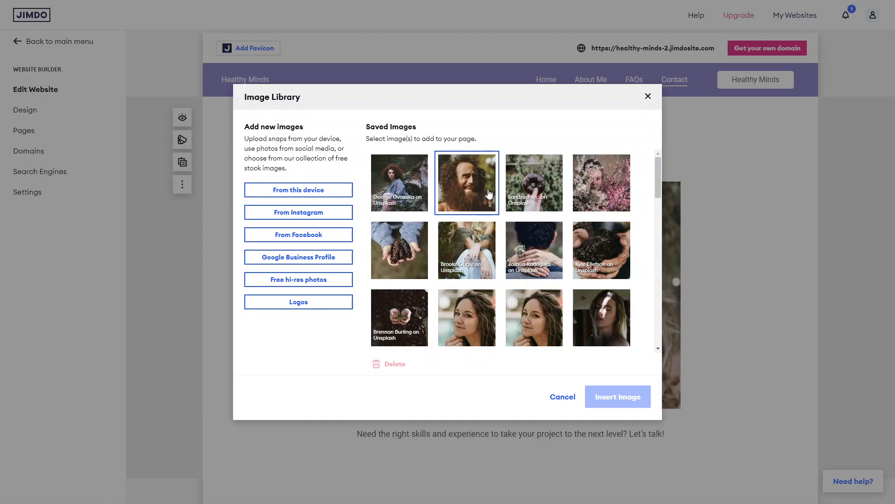
left_click(326, 286)
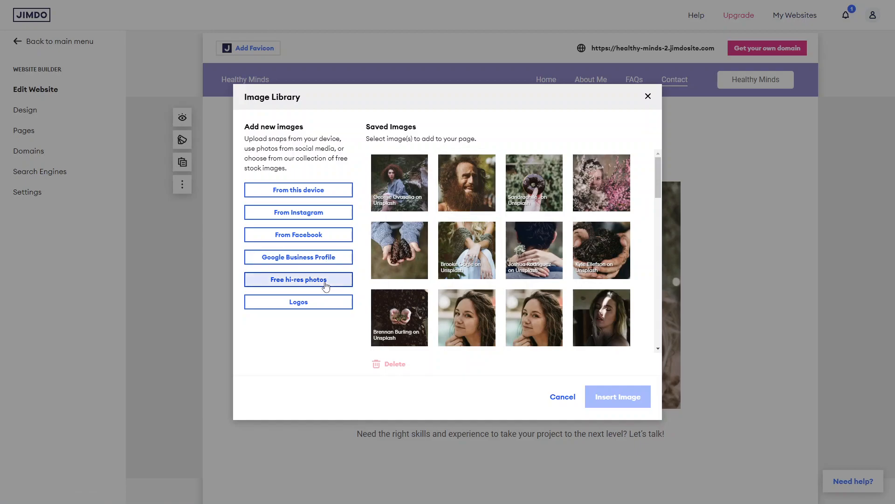
scroll(418, 244, "down", 2)
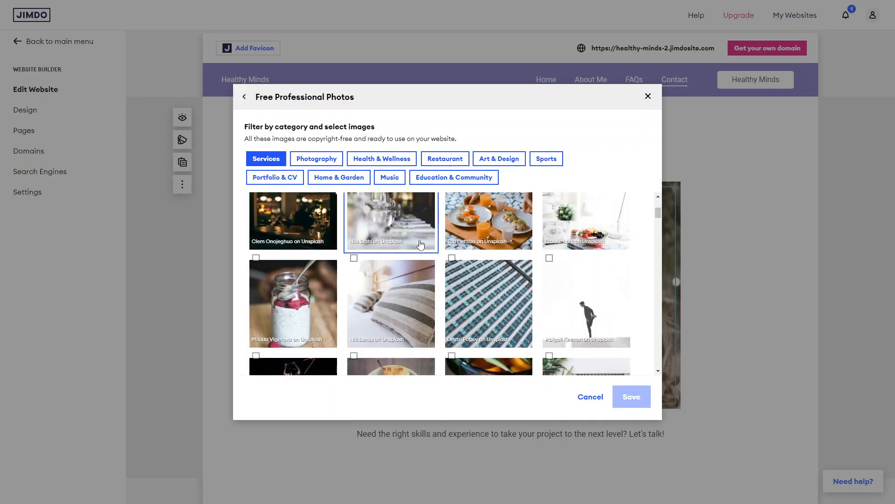
scroll(420, 244, "up", 2)
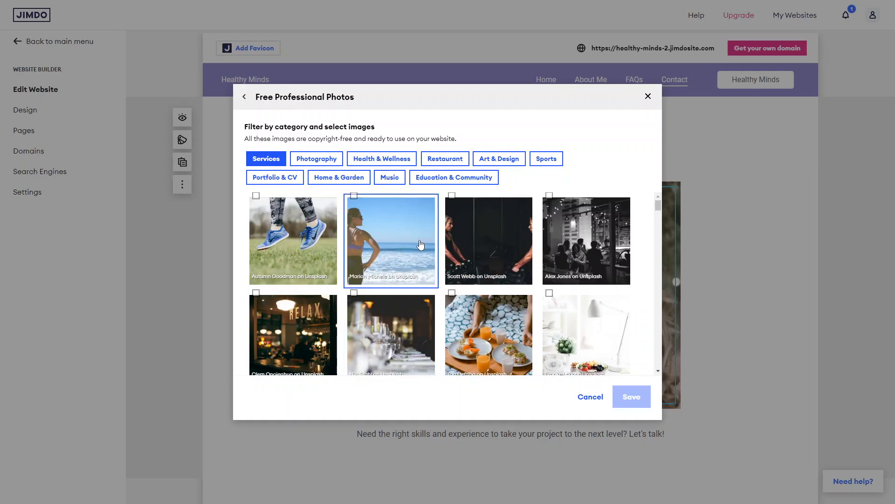
left_click(243, 97)
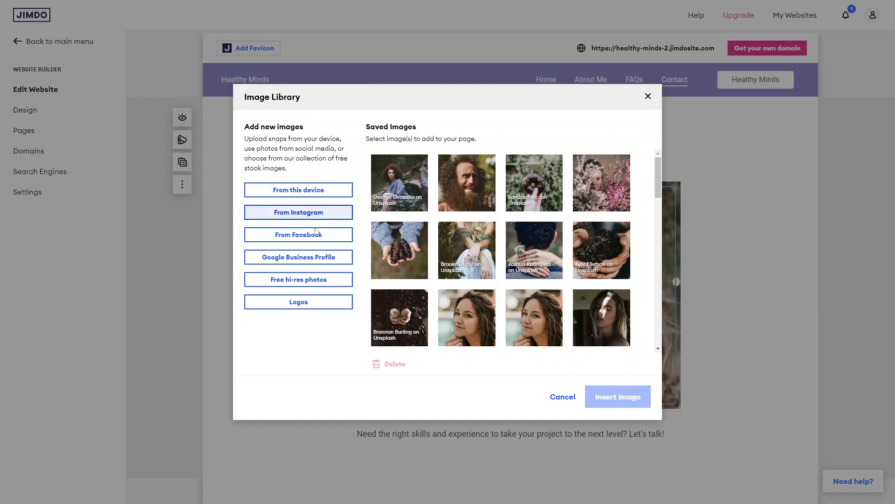
left_click(315, 188)
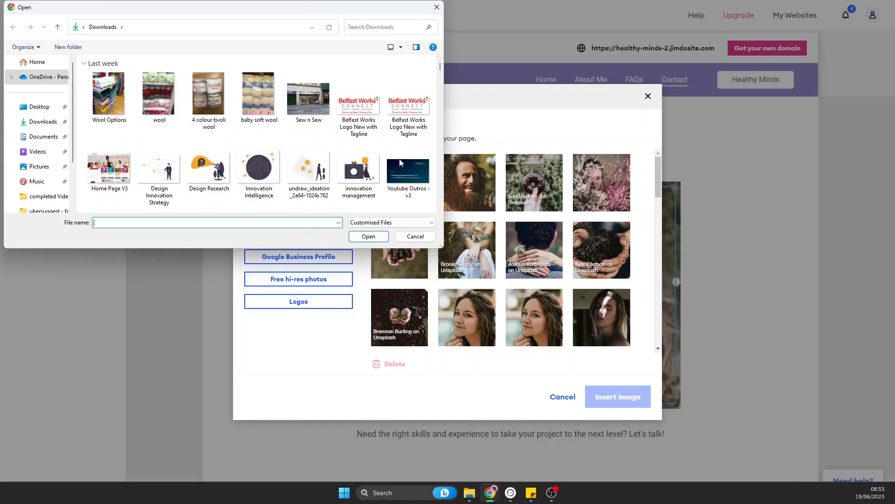
left_click(416, 236)
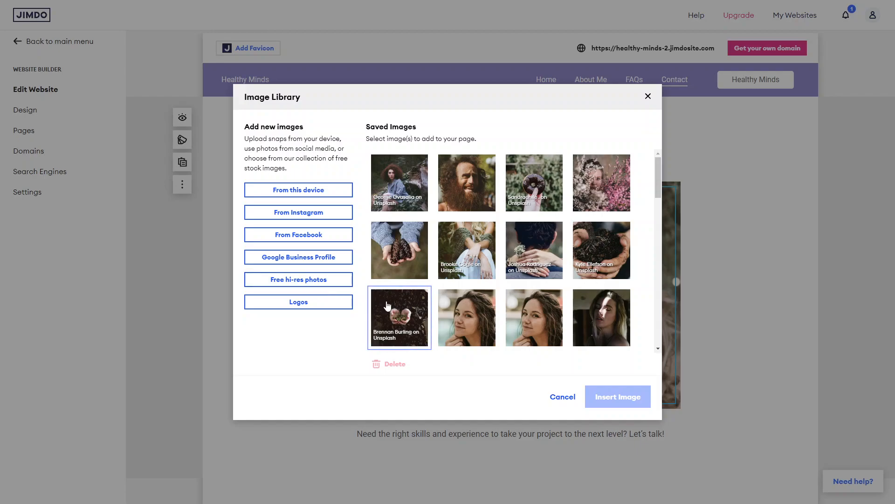
left_click(400, 250)
left_click(641, 400)
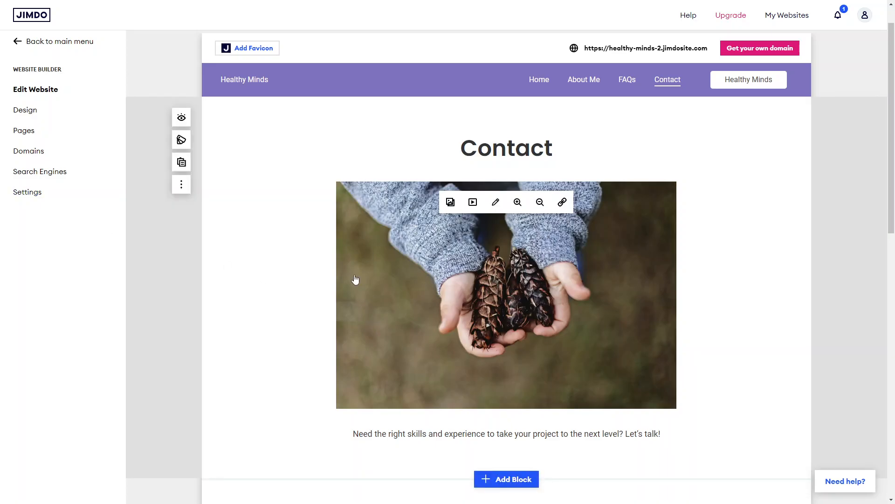
Step: Open the Search Engines settings and dismiss the SEO upgrade offer
scroll(356, 278, "down", 5)
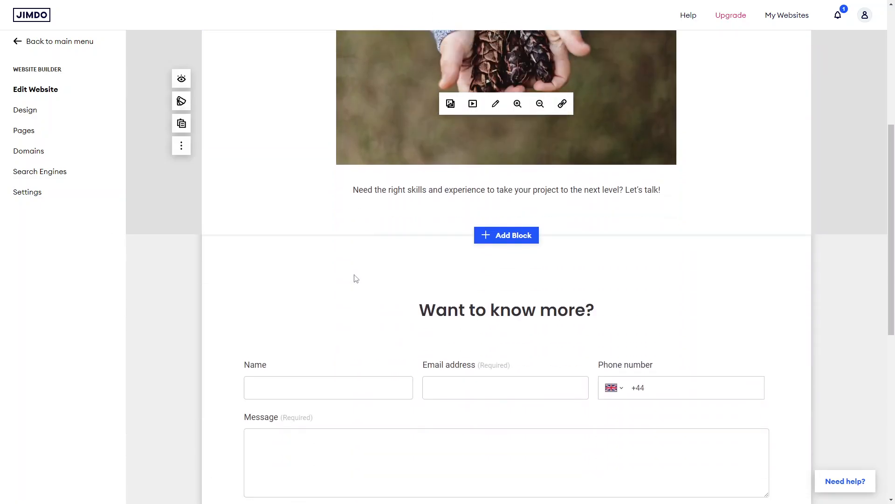
scroll(355, 278, "up", 4)
scroll(425, 278, "down", 8)
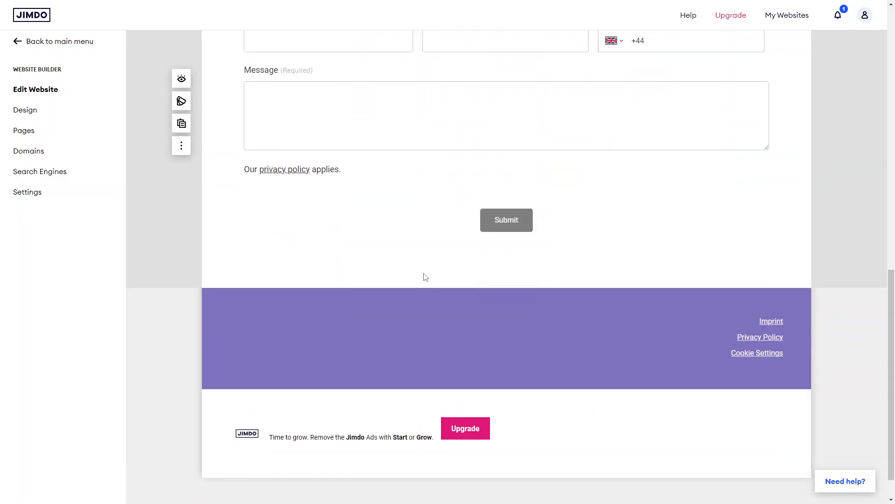
scroll(424, 278, "up", 6)
scroll(426, 277, "up", 5)
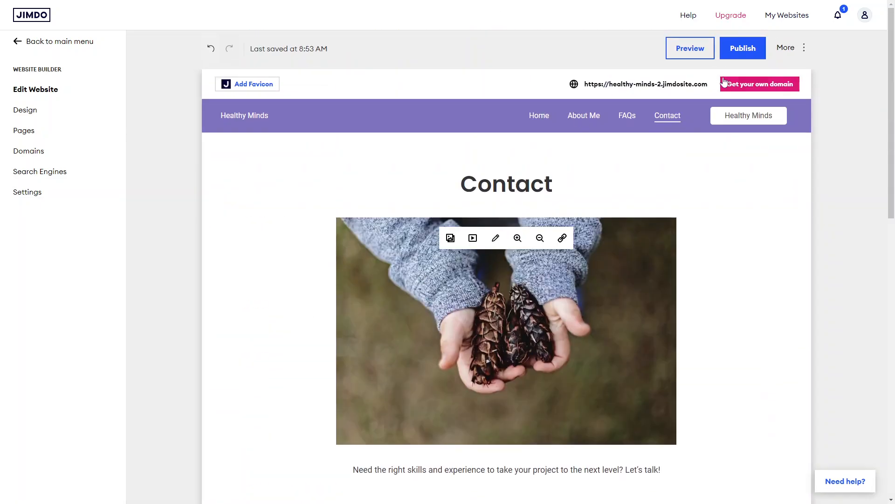
left_click(802, 57)
left_click(761, 235)
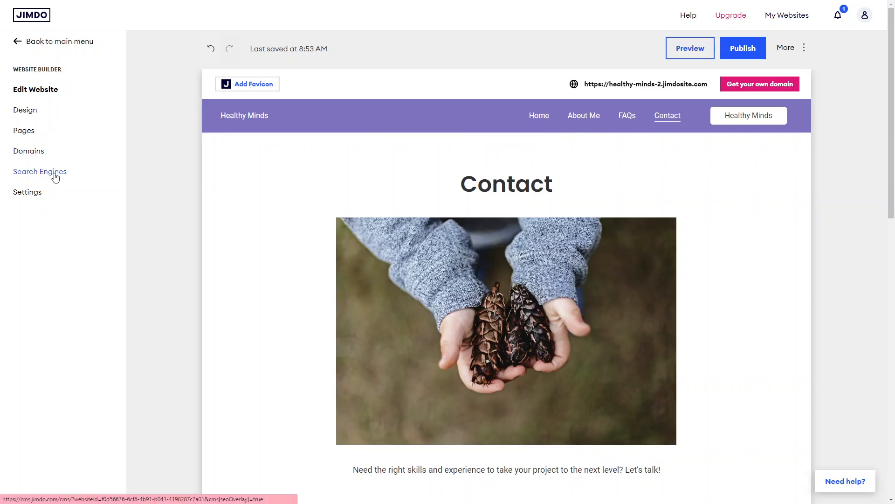
left_click(55, 172)
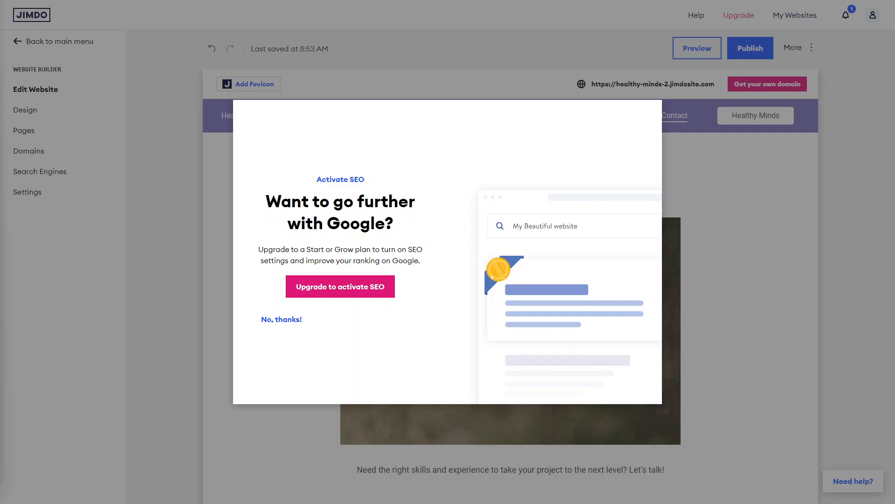
left_click(304, 60)
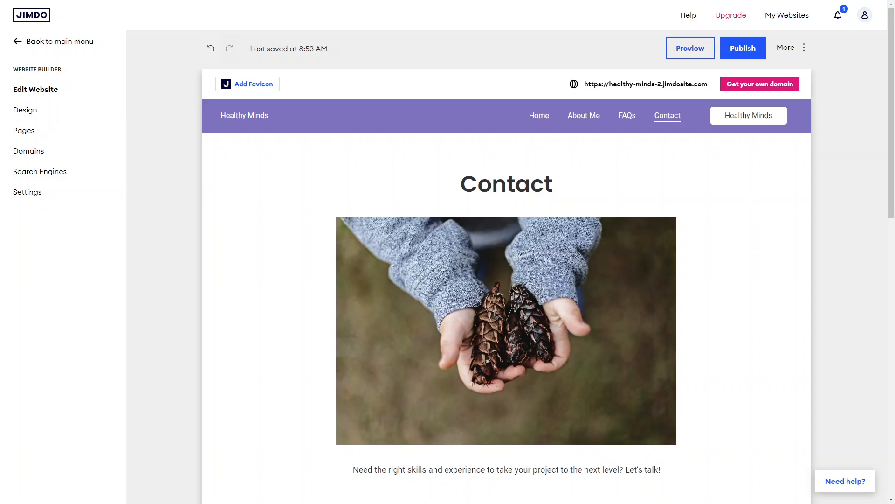
Step: Publish the website
scroll(464, 194, "down", 8)
scroll(464, 194, "down", 5)
scroll(462, 194, "up", 14)
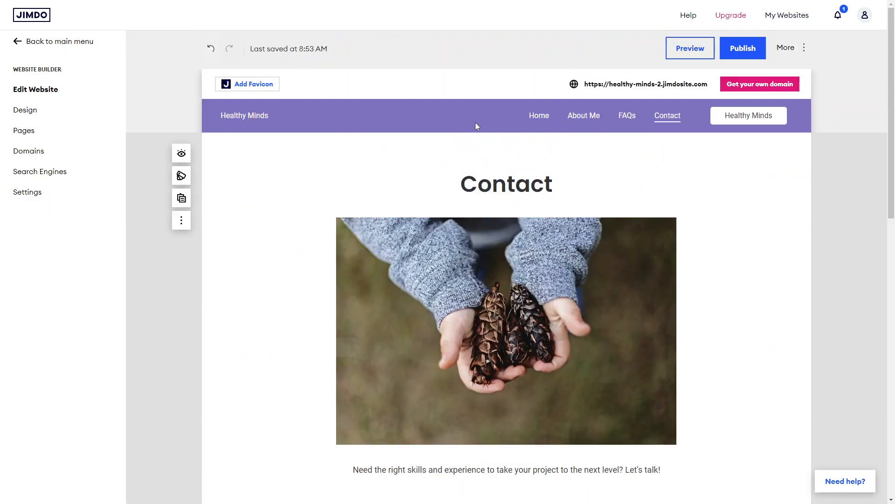
left_click(746, 51)
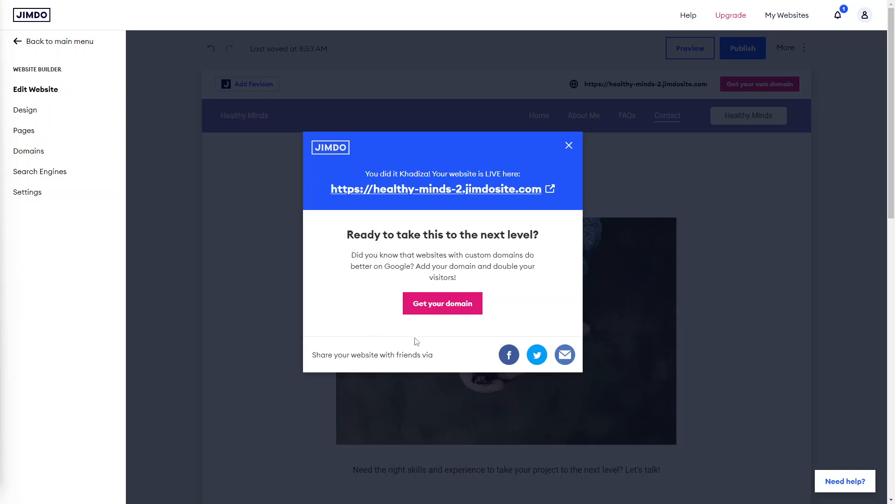
Step: Explore the custom domain offer for healthy-minds.uk and compare the Website and Online Store premium plans
left_click(448, 304)
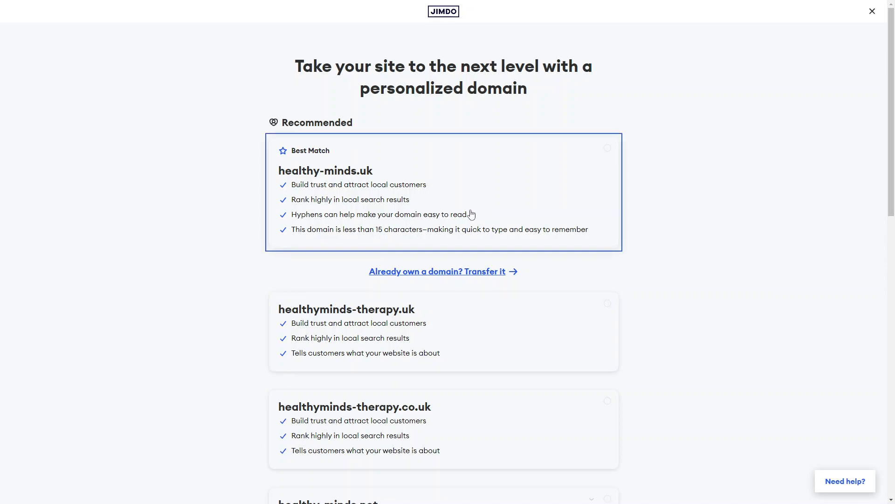
left_click(473, 180)
scroll(632, 290, "down", 10)
left_click(424, 236)
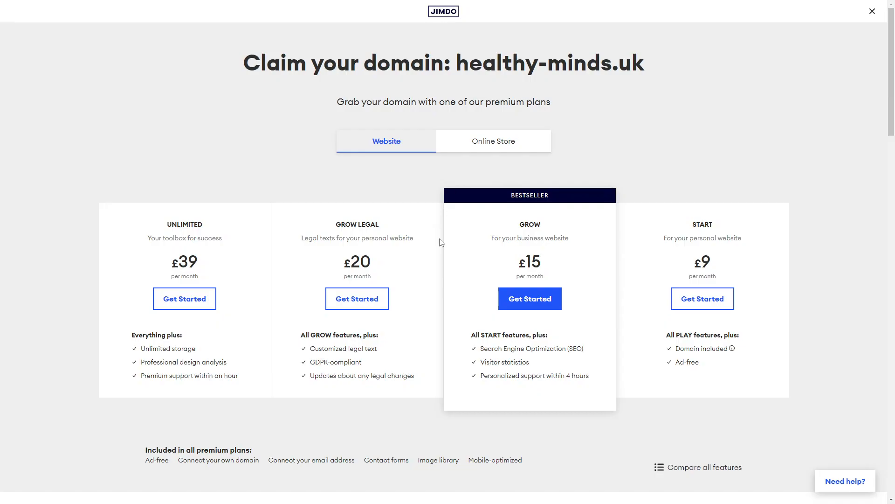
scroll(441, 243, "down", 1)
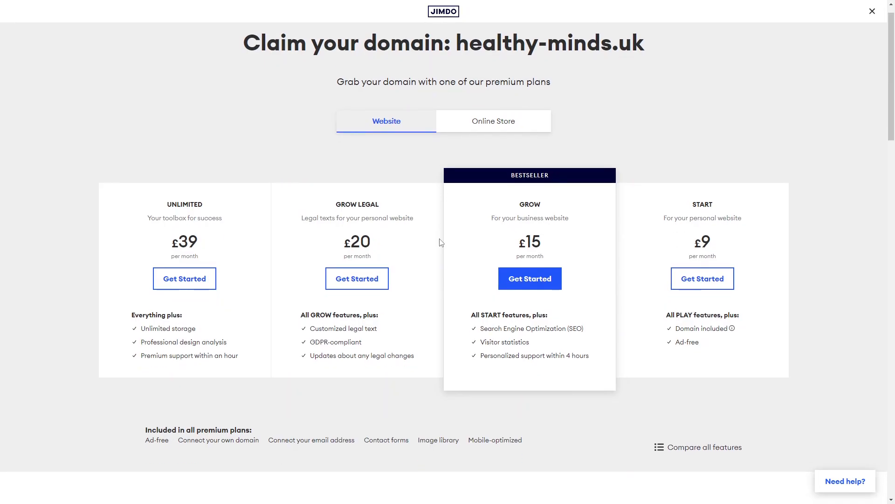
scroll(441, 243, "down", 1)
scroll(440, 242, "up", 2)
left_click(465, 148)
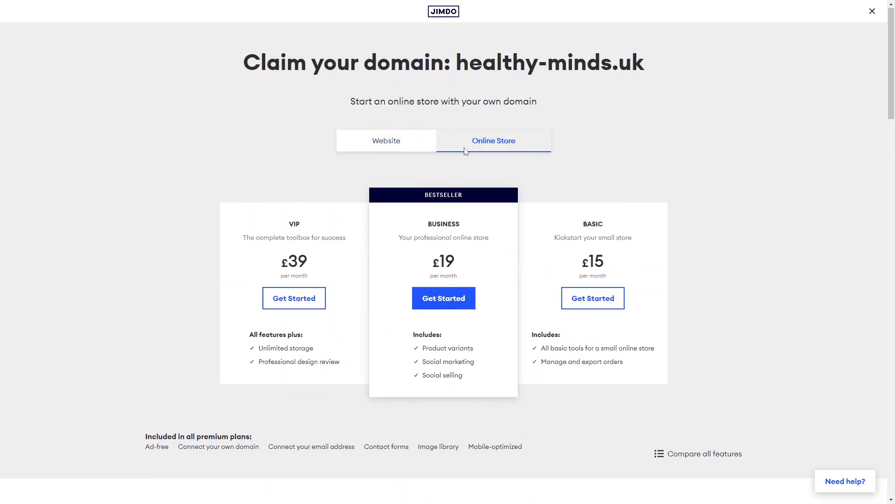
left_click(419, 147)
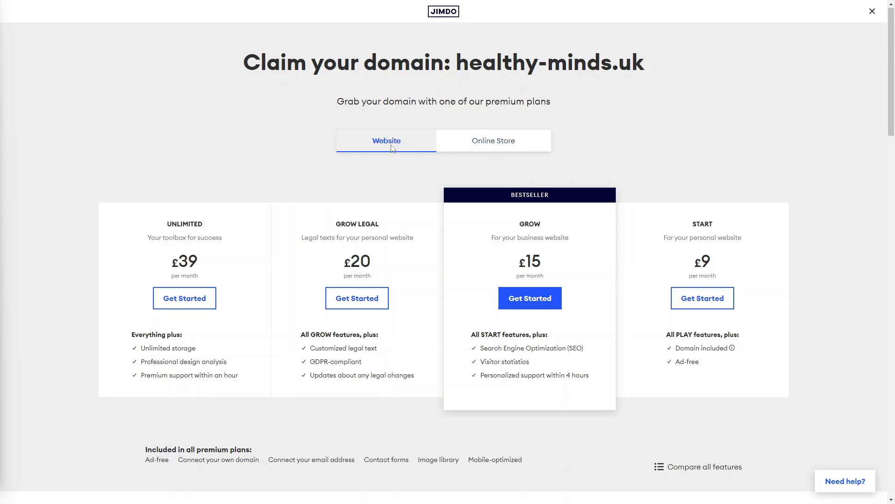
Step: Switch between the Online Store and Website plan listings and inspect the START plan's Domain included note
left_click_drag(477, 140, 463, 141)
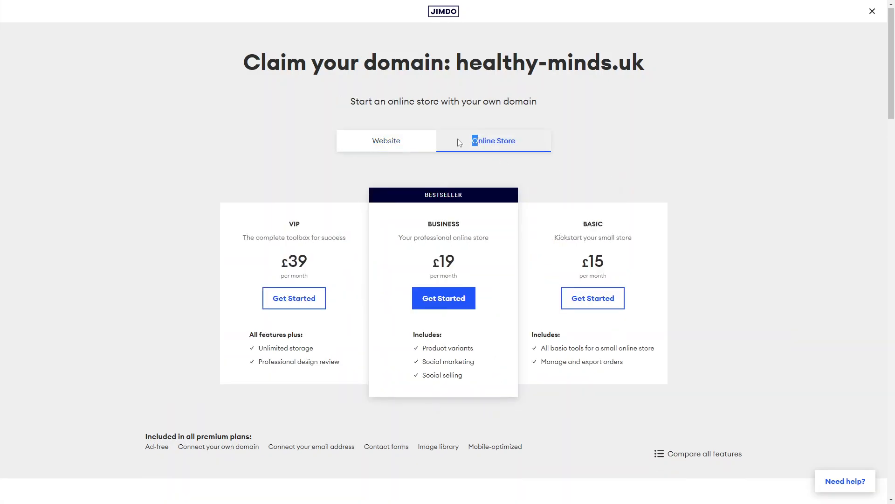
left_click(386, 149)
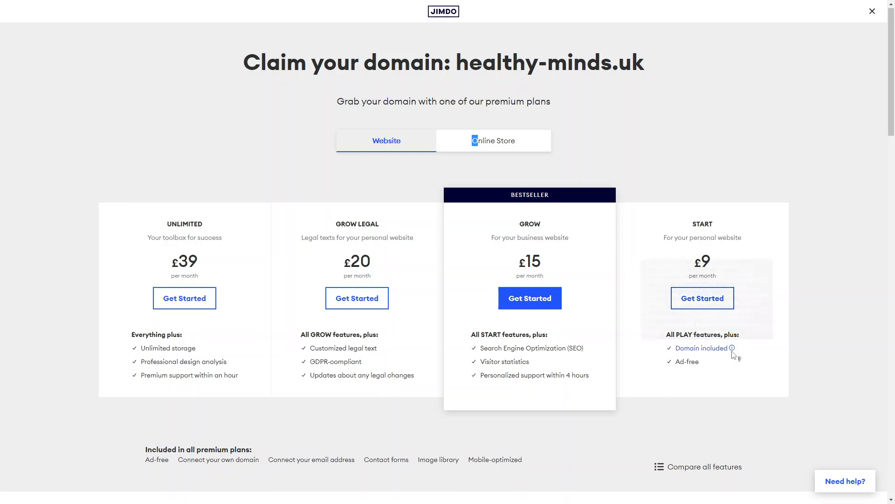
mouse_move(734, 353)
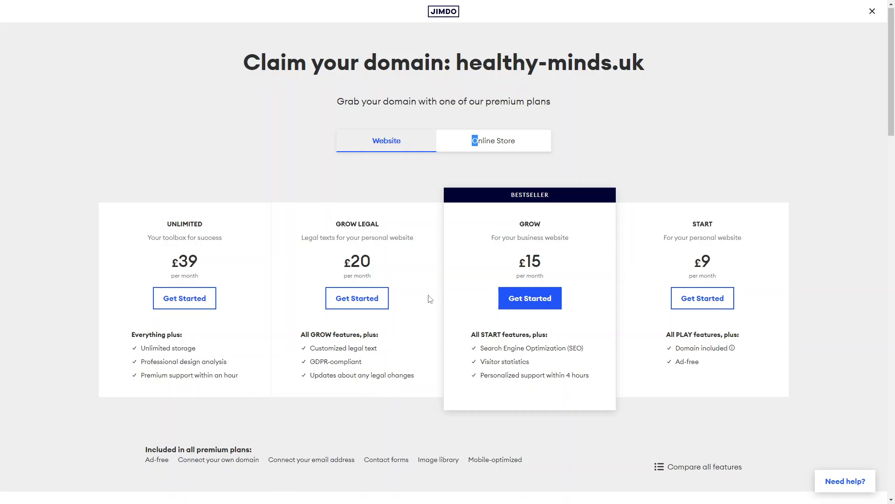
Step: Switch to the Wix Premium Plans page and review the Website Plans comparison table of prices and features
left_click(485, 140)
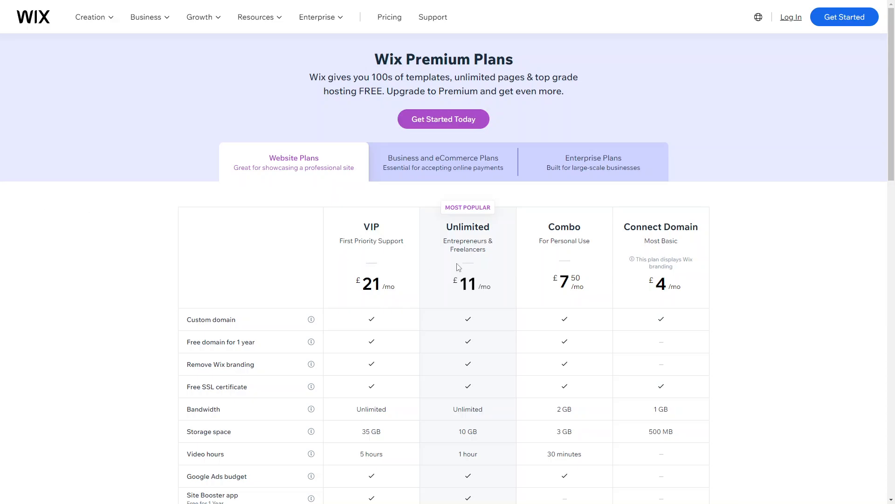
scroll(678, 349, "down", 2)
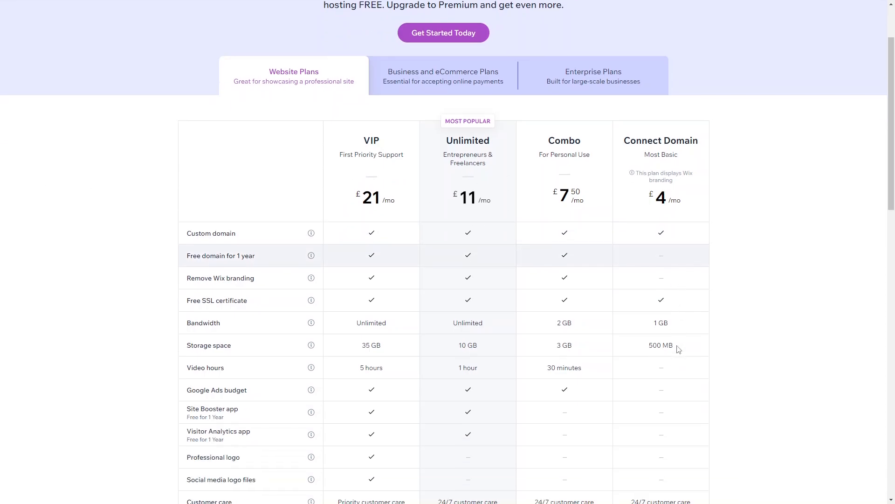
scroll(679, 350, "up", 2)
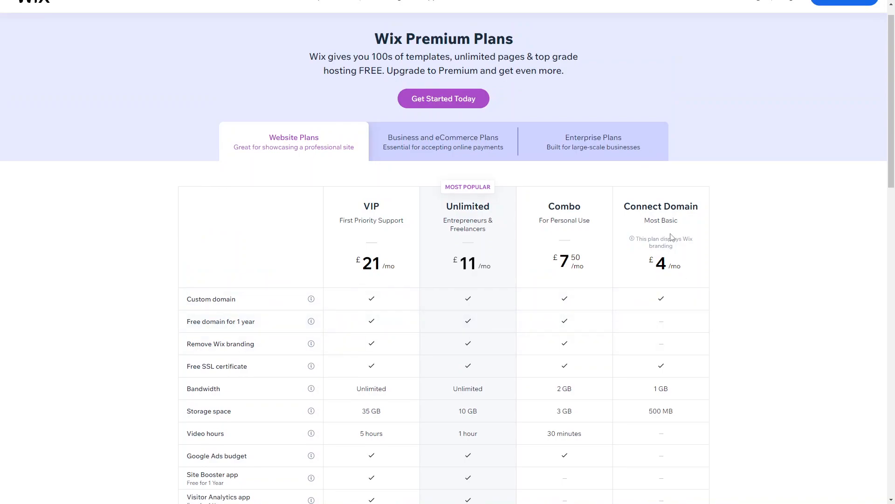
scroll(672, 237, "down", 2)
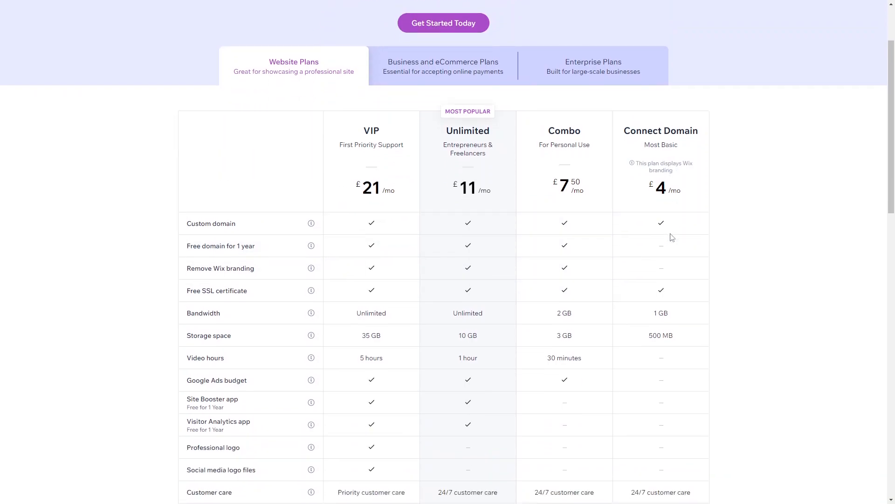